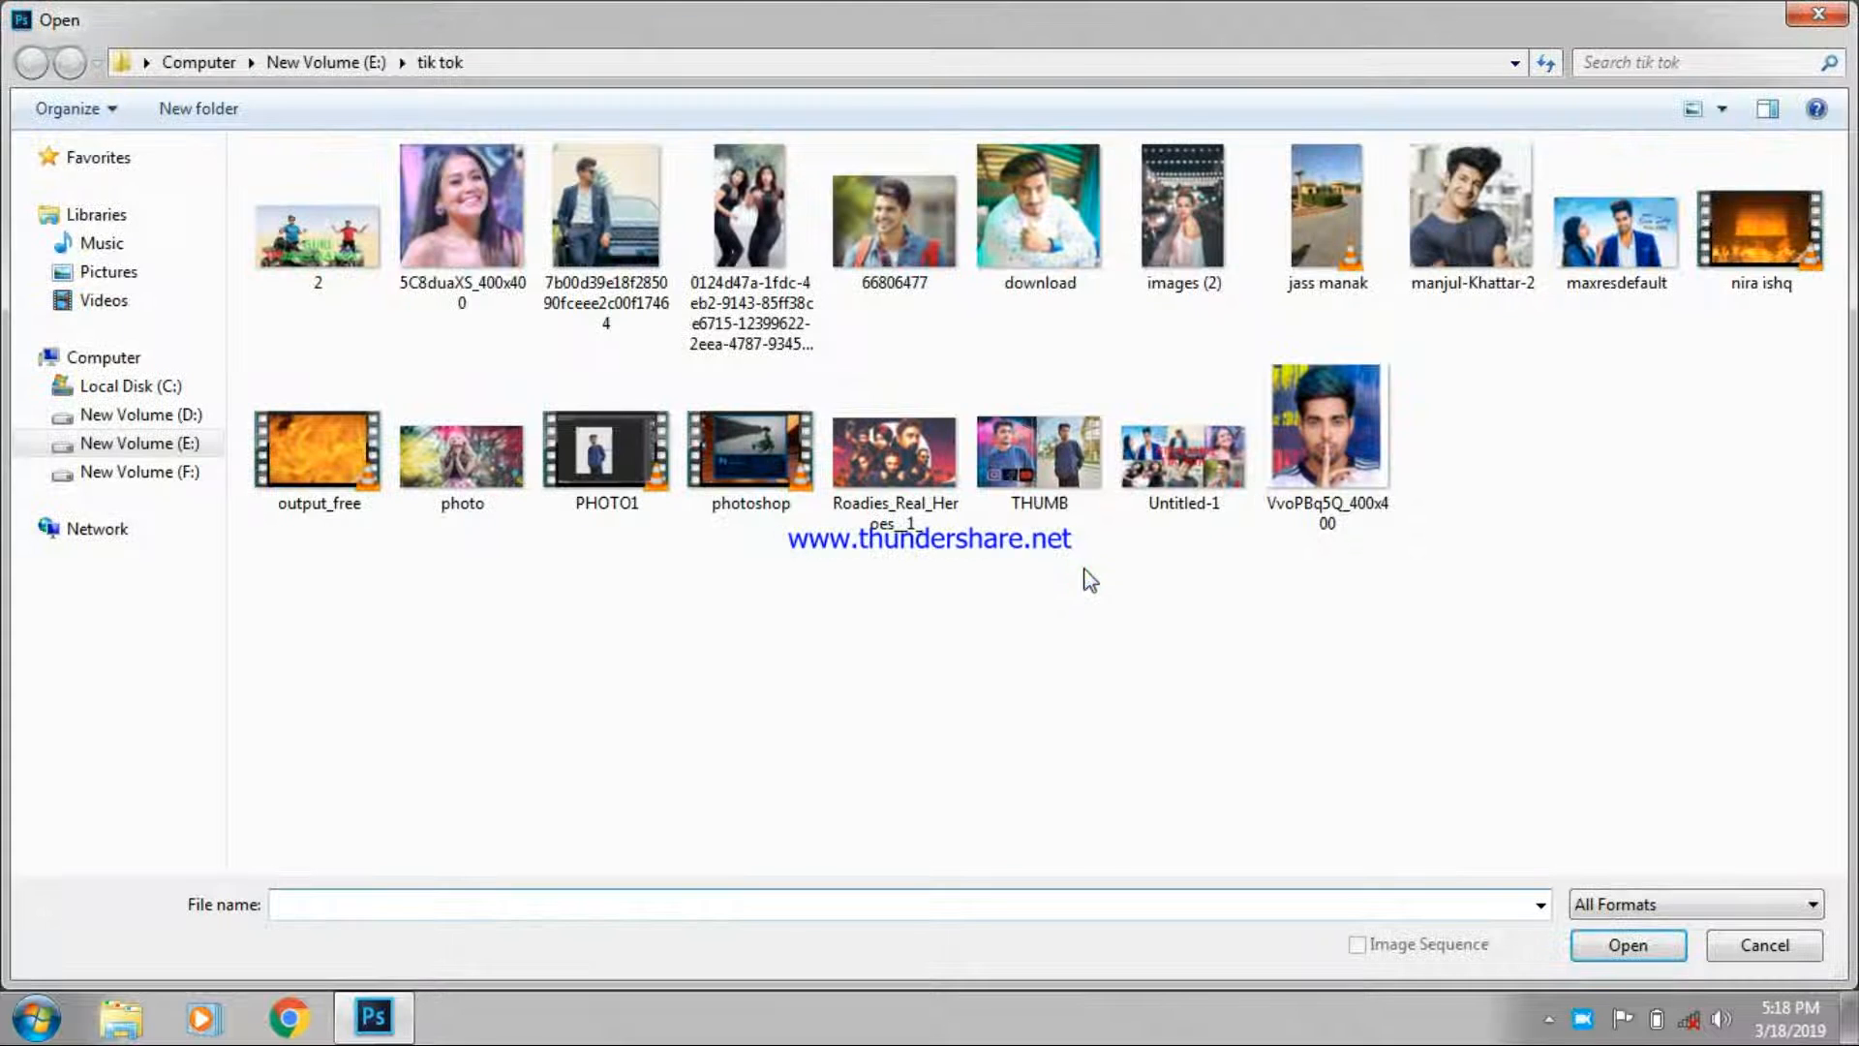
- Open the images (2) photo from the tik tok folder and duplicate its Background layer
left_click(1172, 246)
double_click(1170, 242)
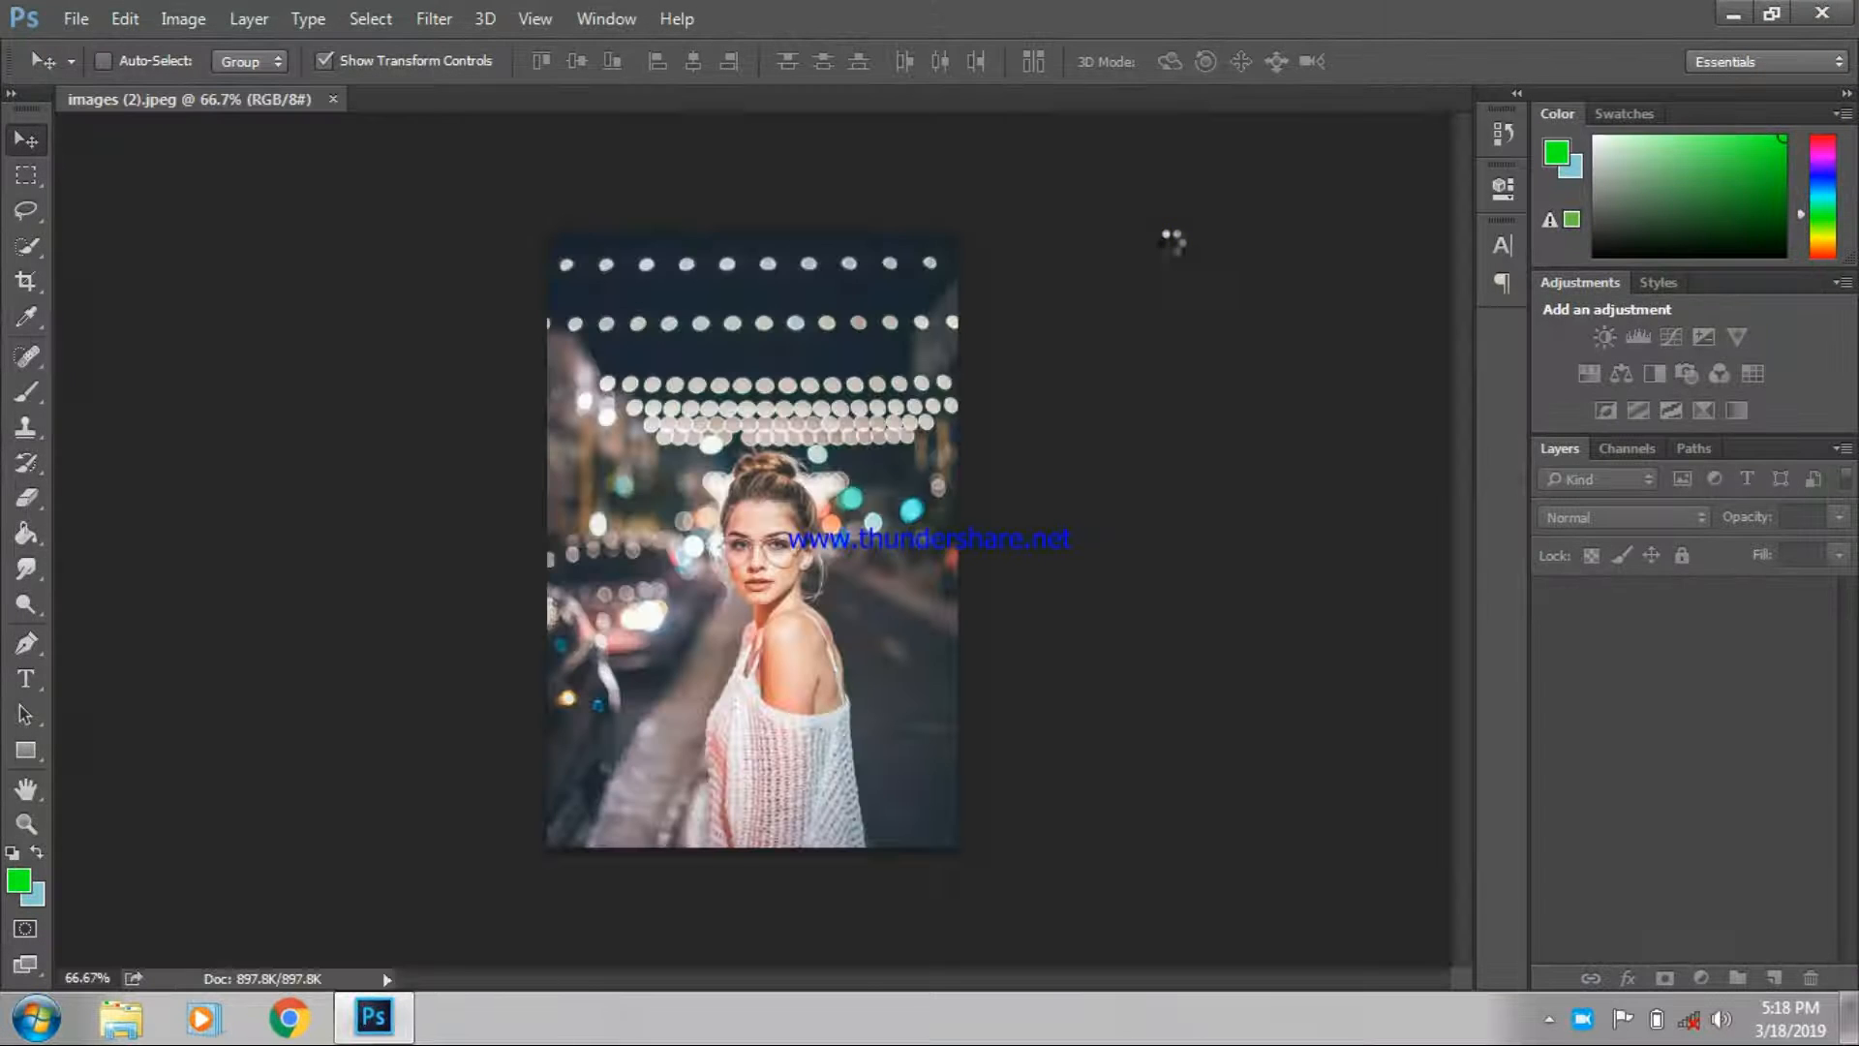
left_click_drag(1682, 608, 1772, 976)
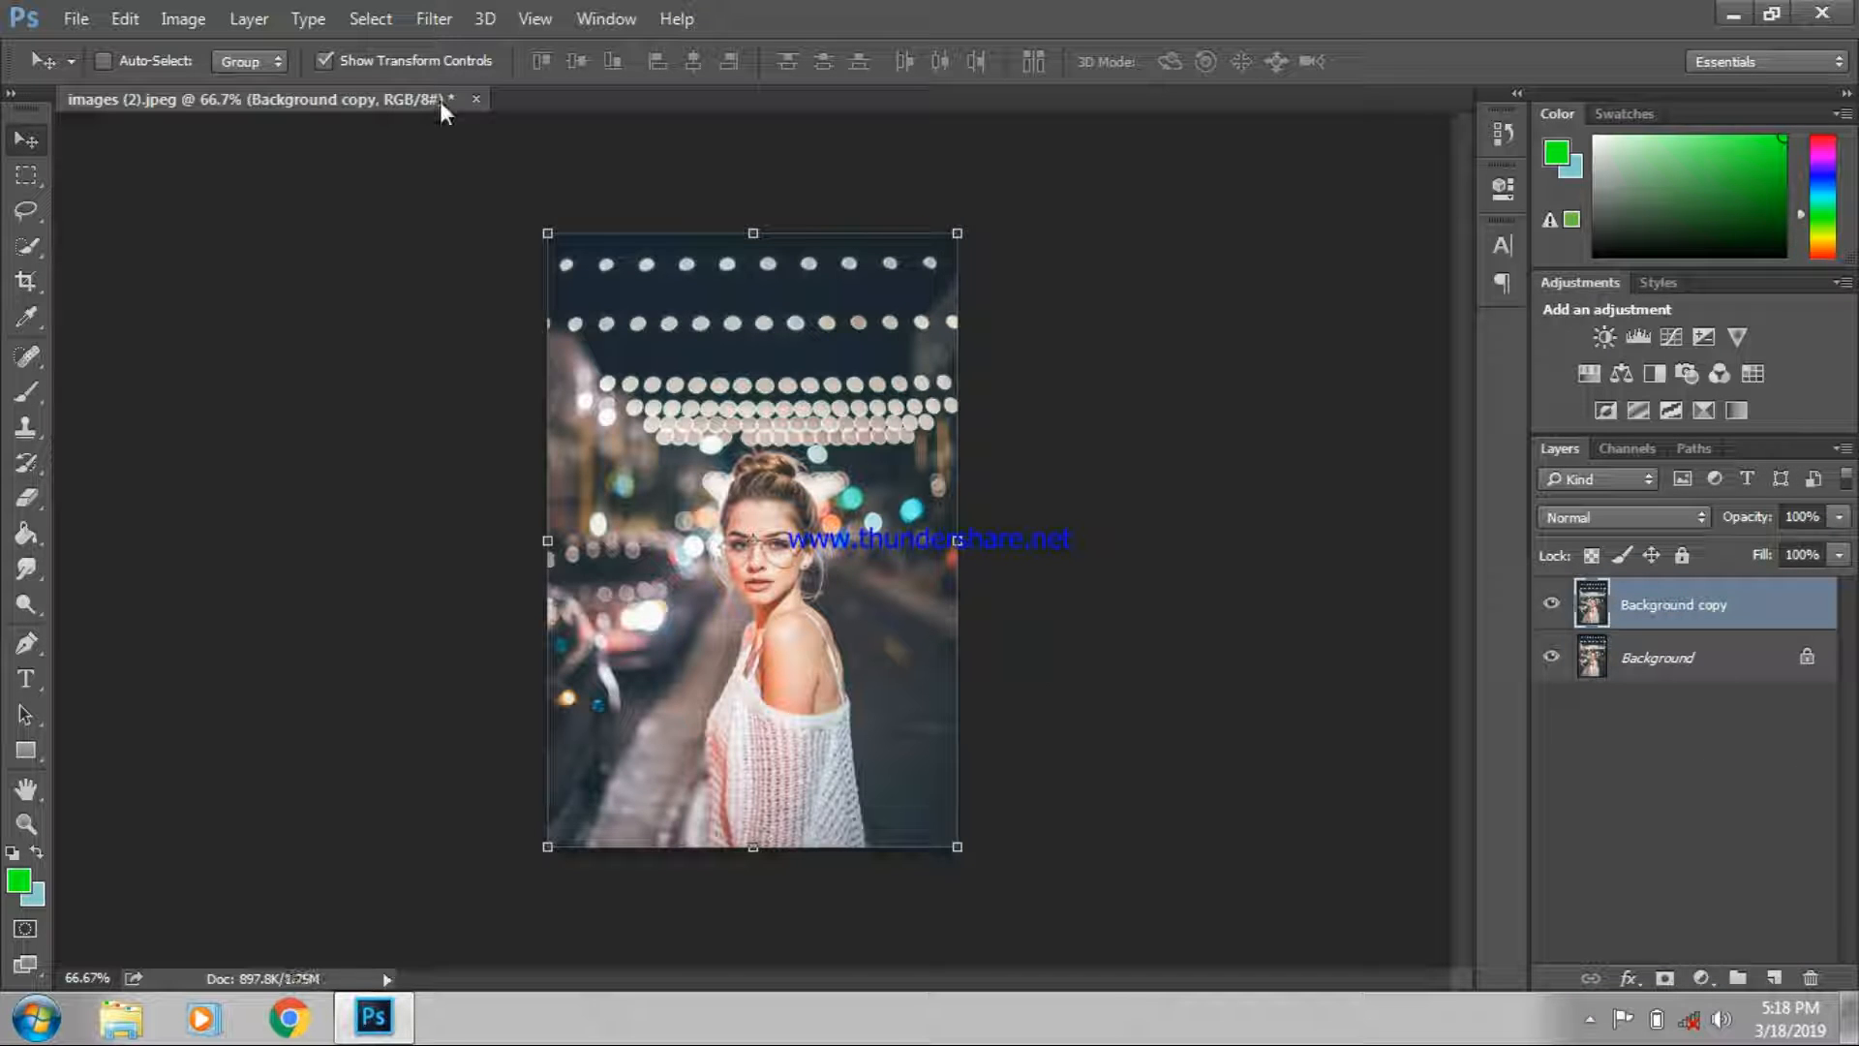
- Start the Camera Raw Filter on the duplicated layer and apply the K1_Brandon_Woelfel_style_ACR preset
left_click(423, 18)
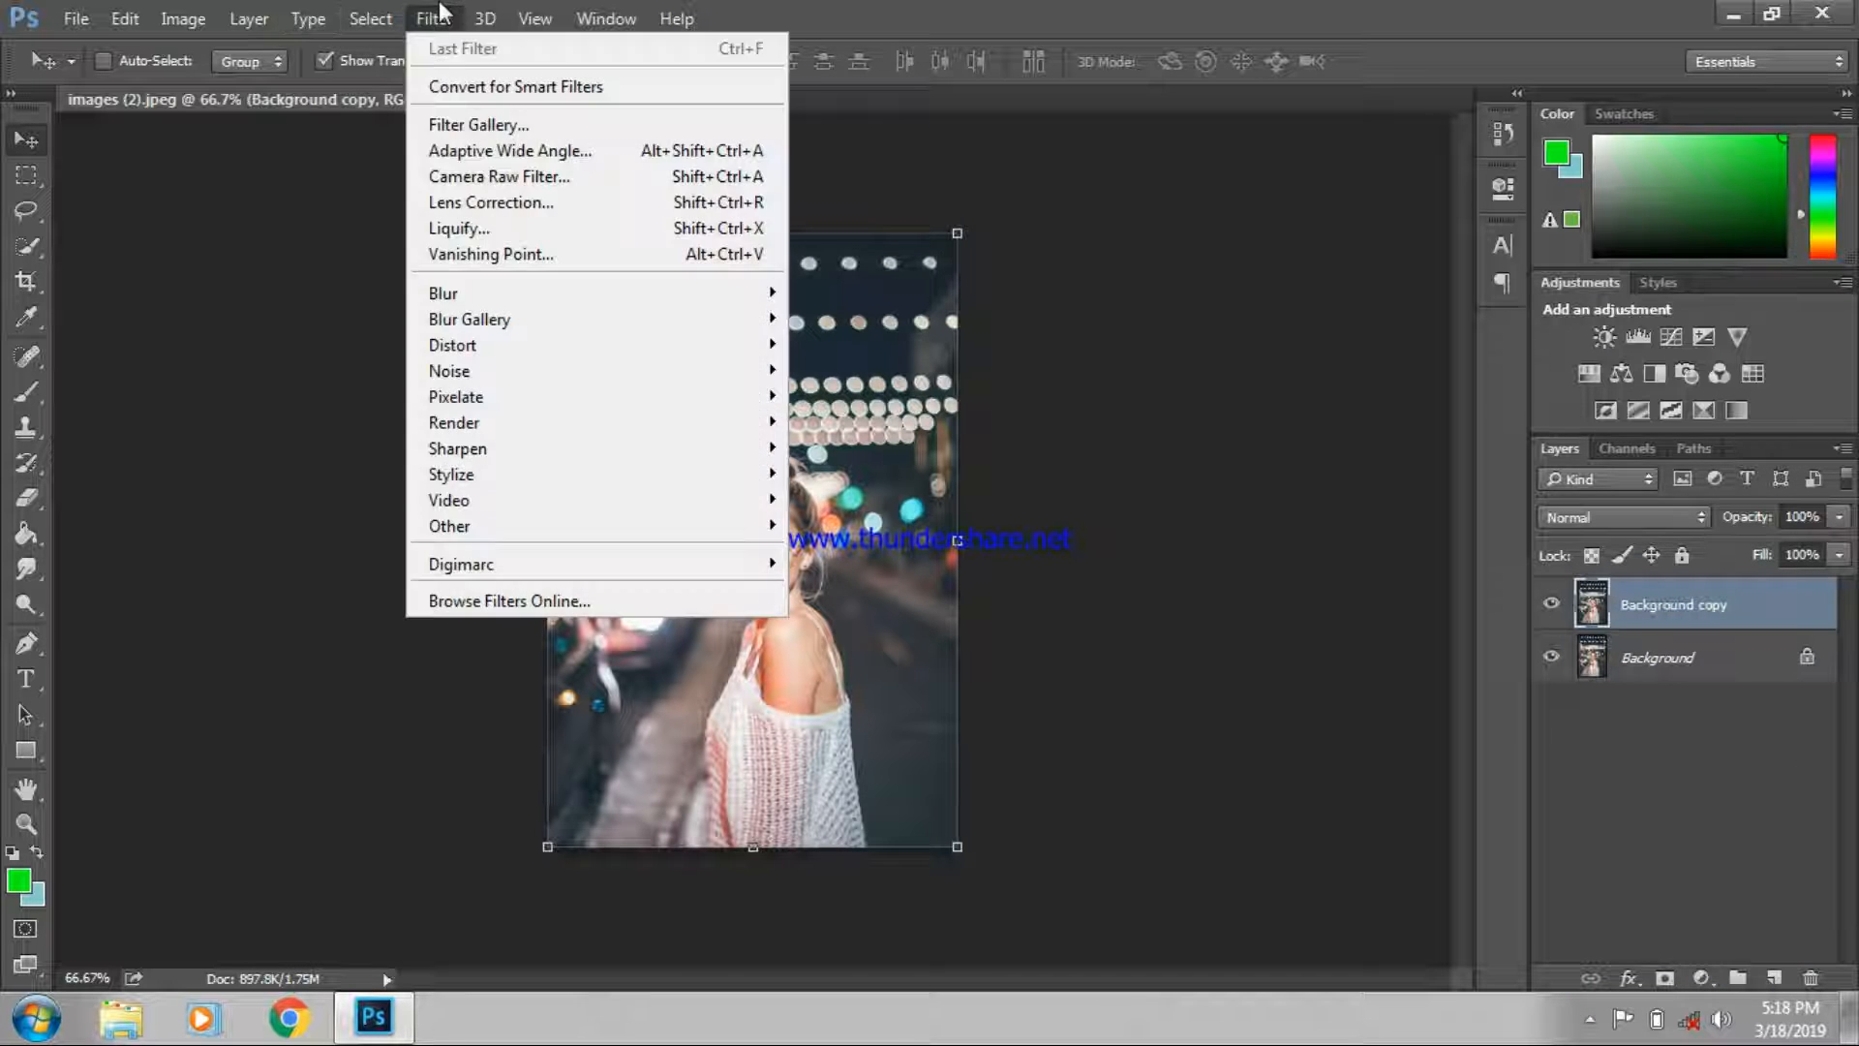
left_click(490, 182)
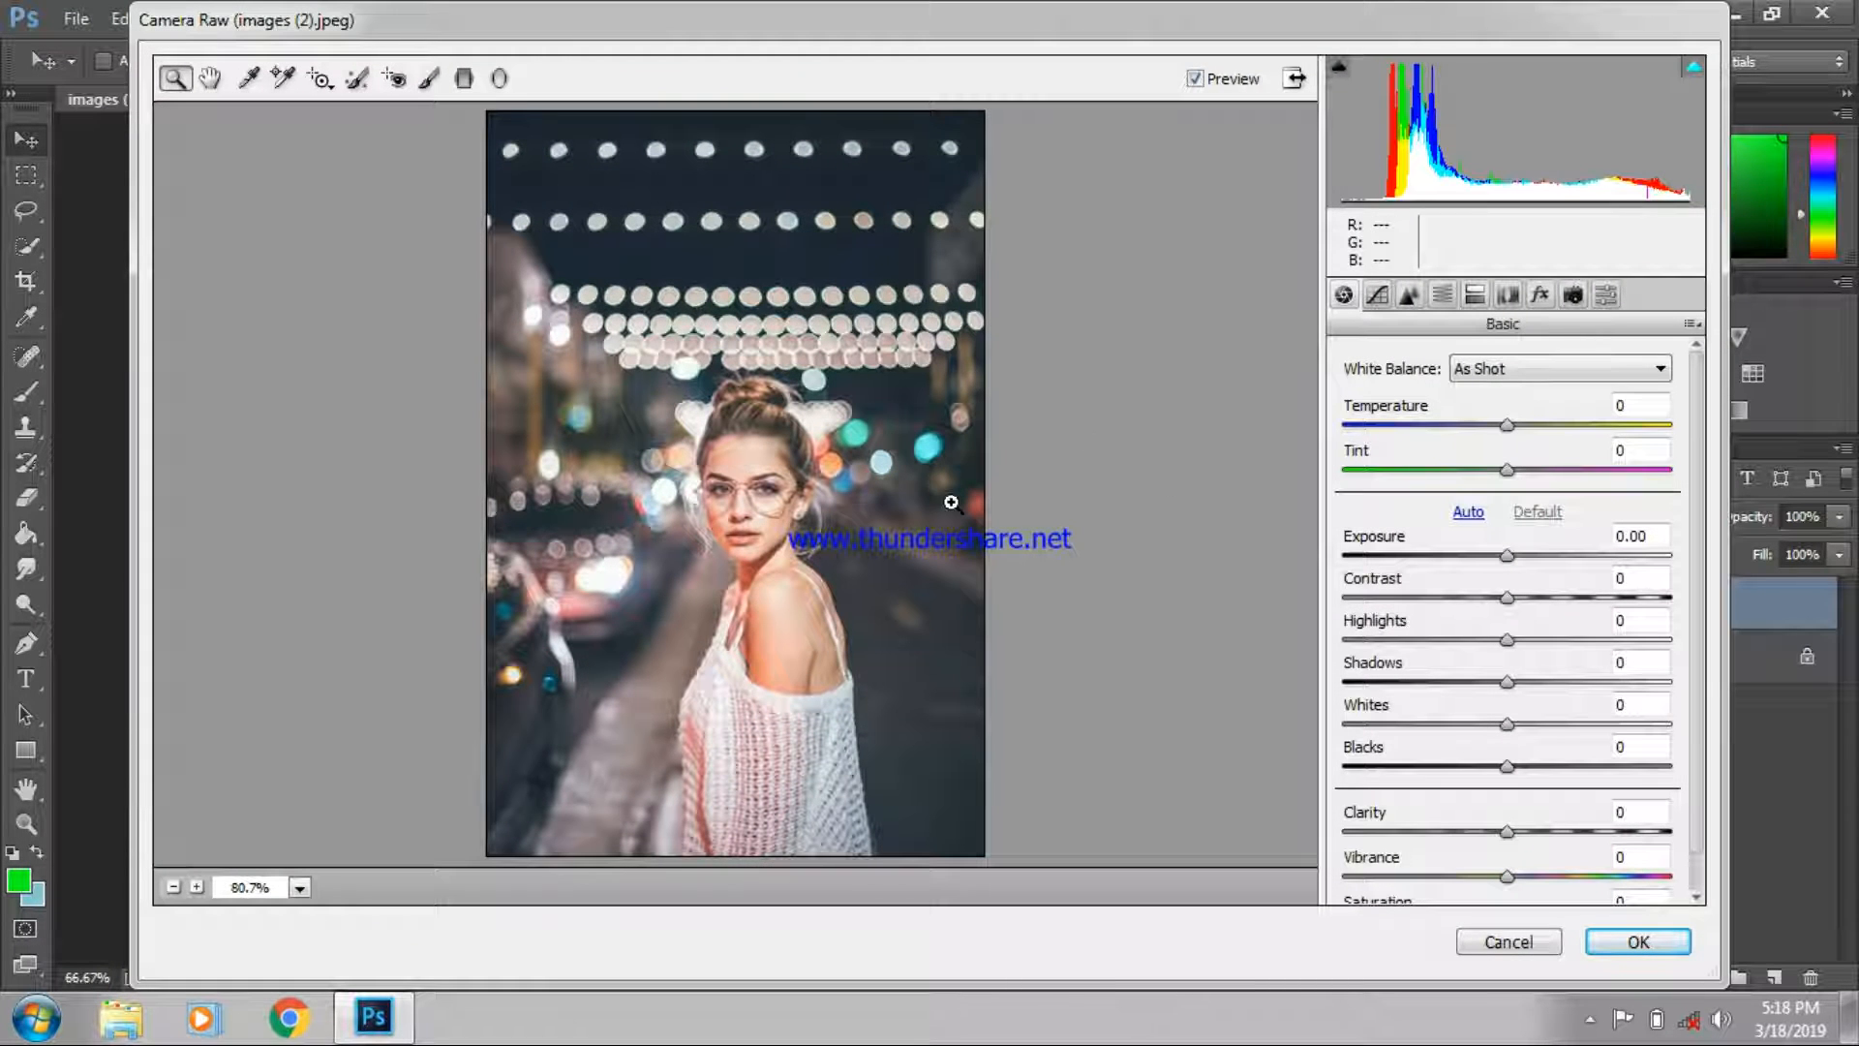
left_click(684, 482)
right_click(780, 445)
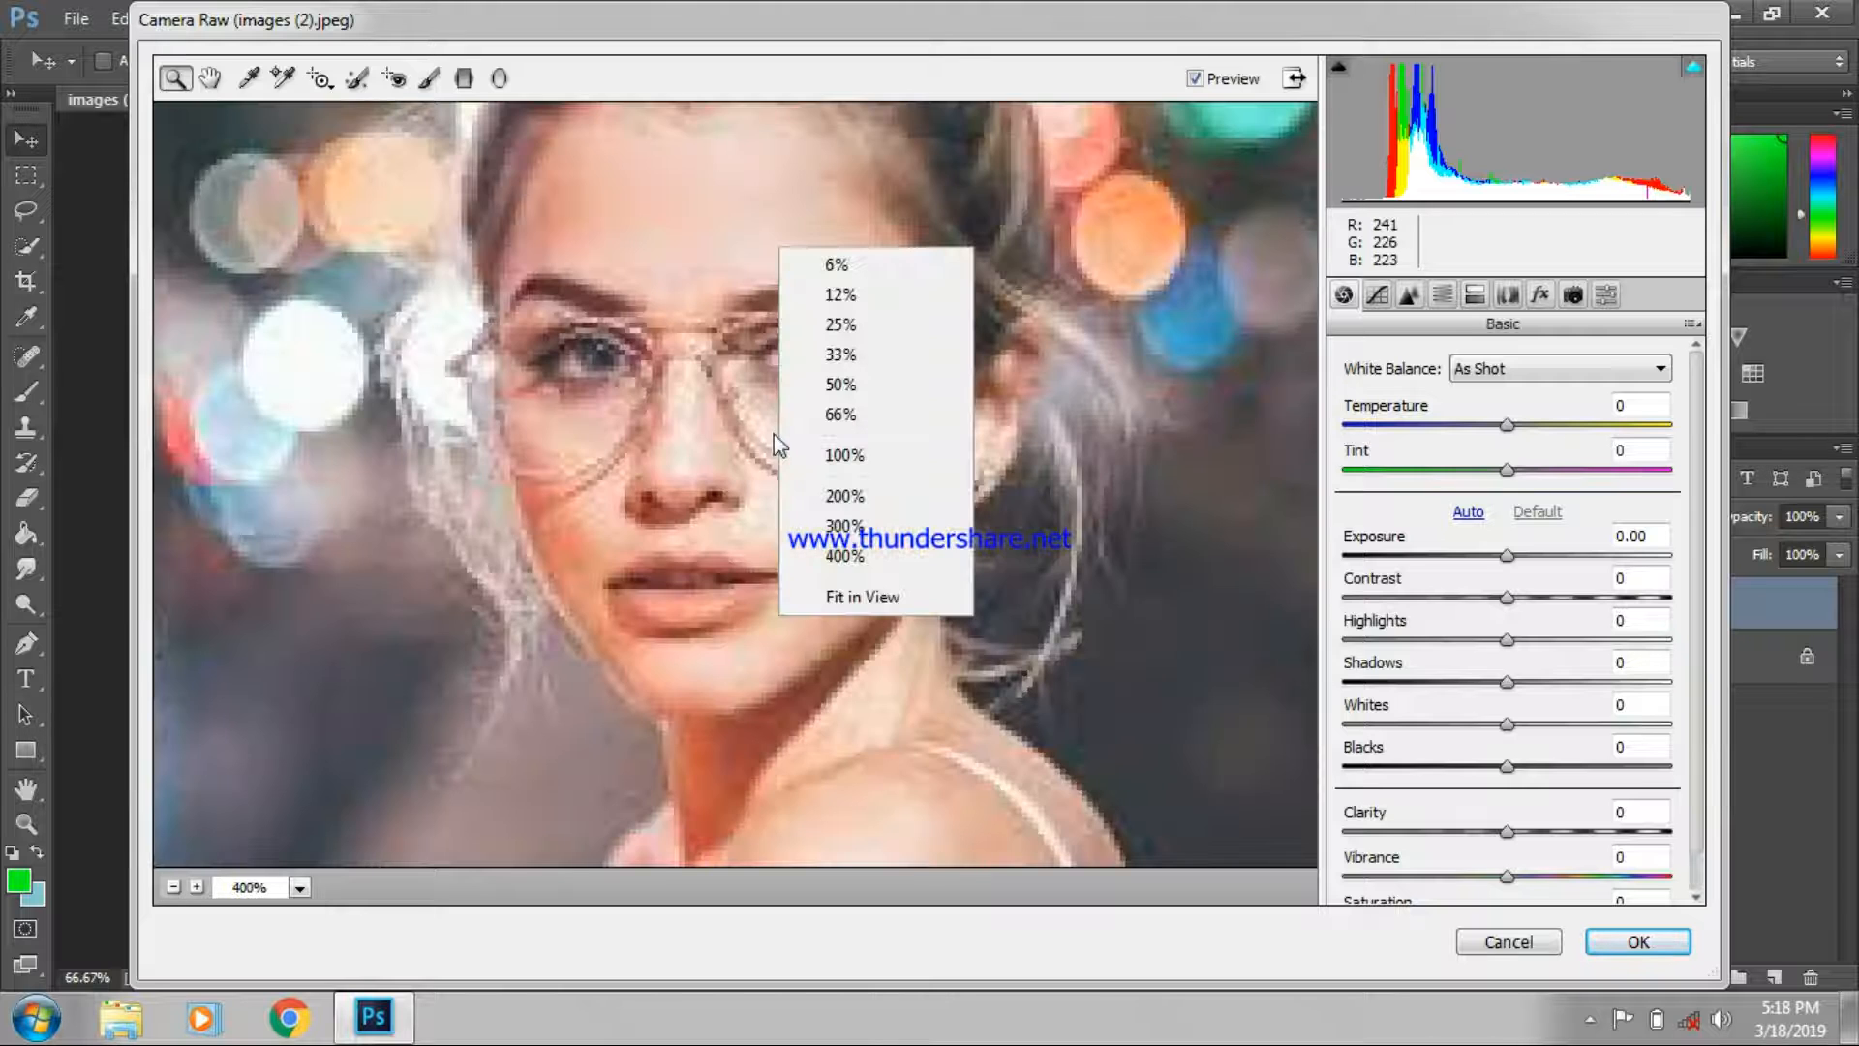
left_click(841, 594)
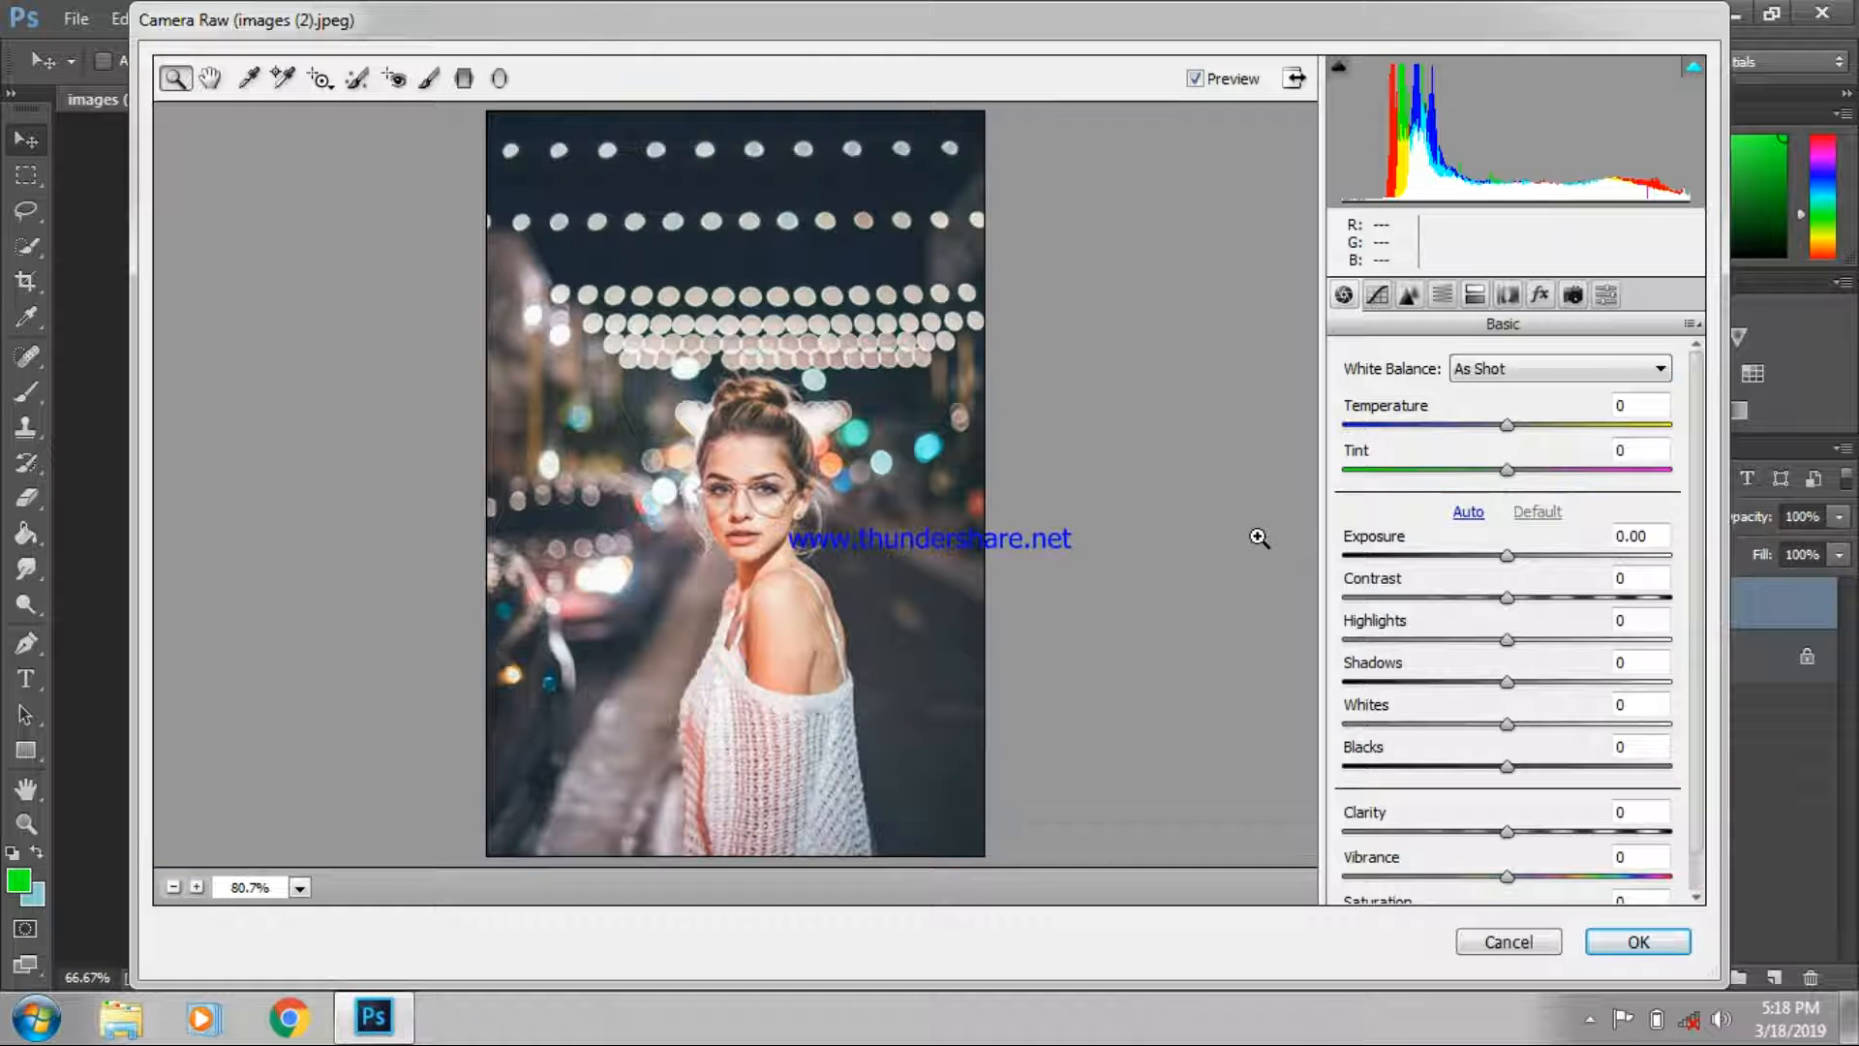
left_click(1605, 296)
left_click_drag(1702, 436, 1719, 634)
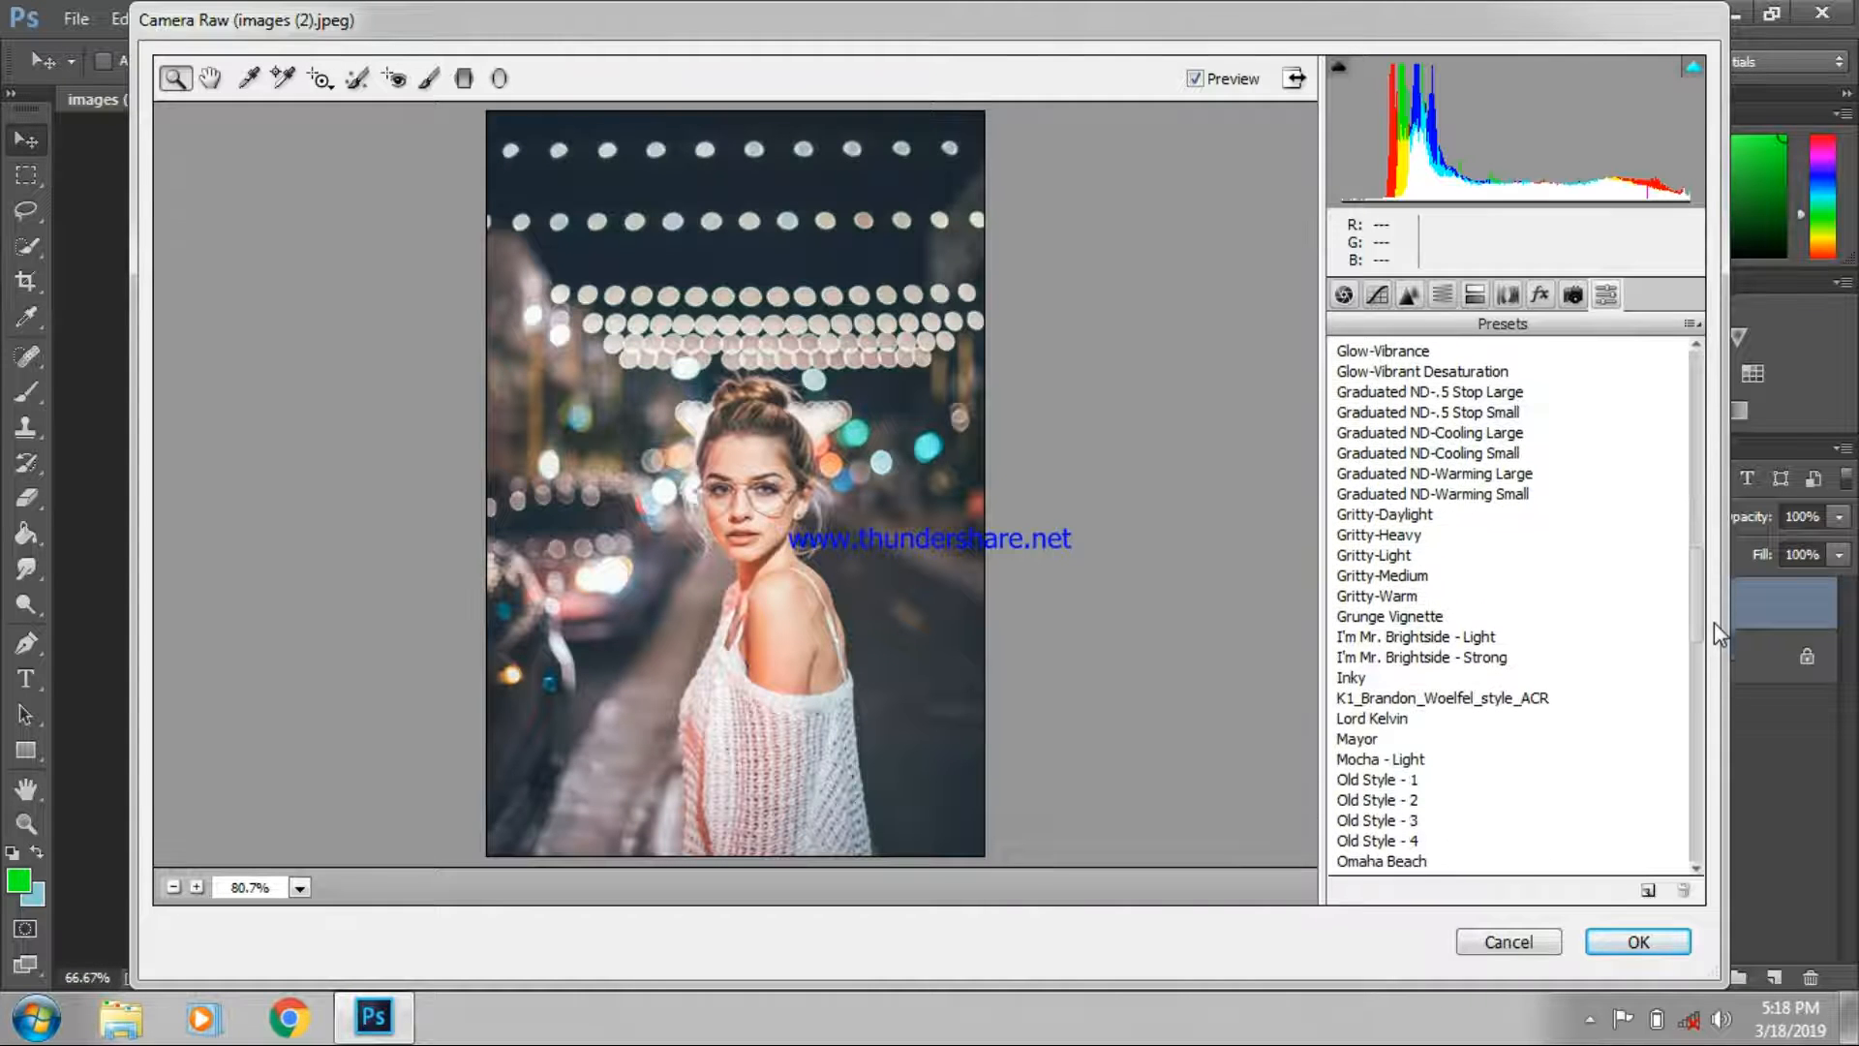
left_click(1528, 703)
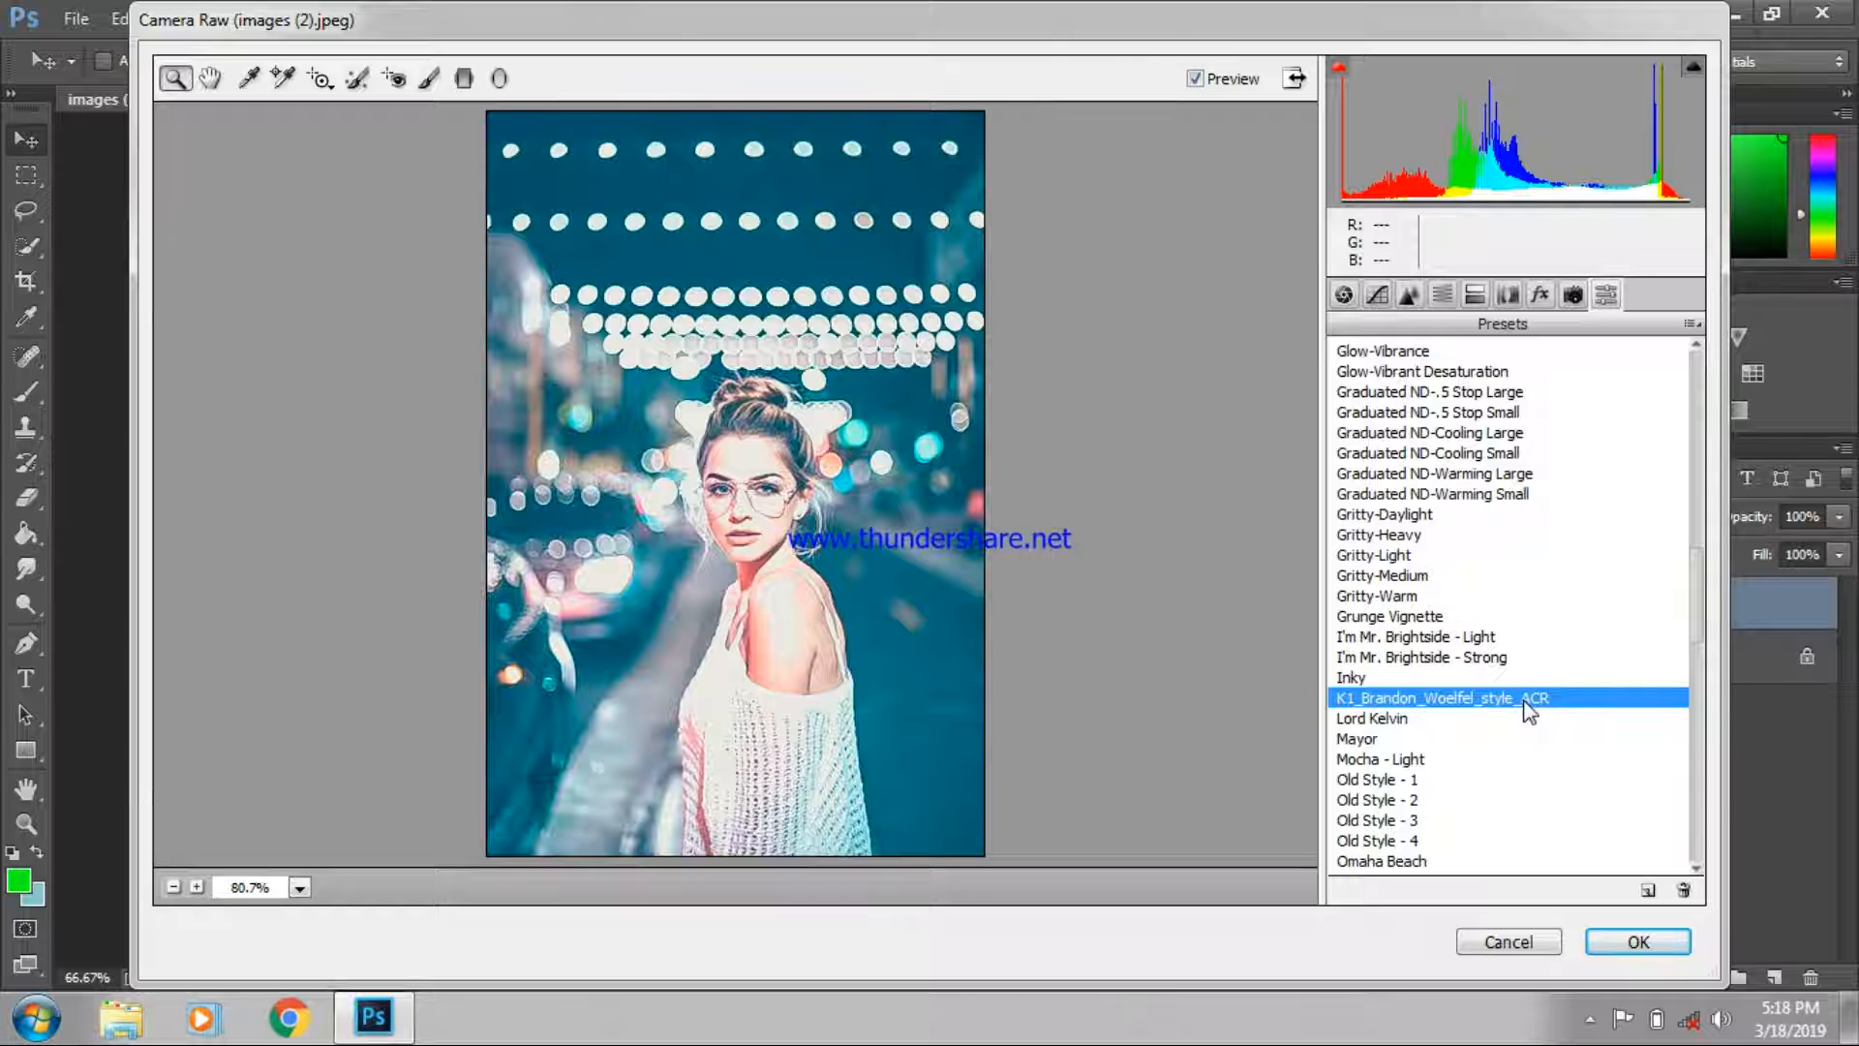
- Set the white balance Temperature to -8 in Camera Raw's basic adjustments
left_click(1344, 295)
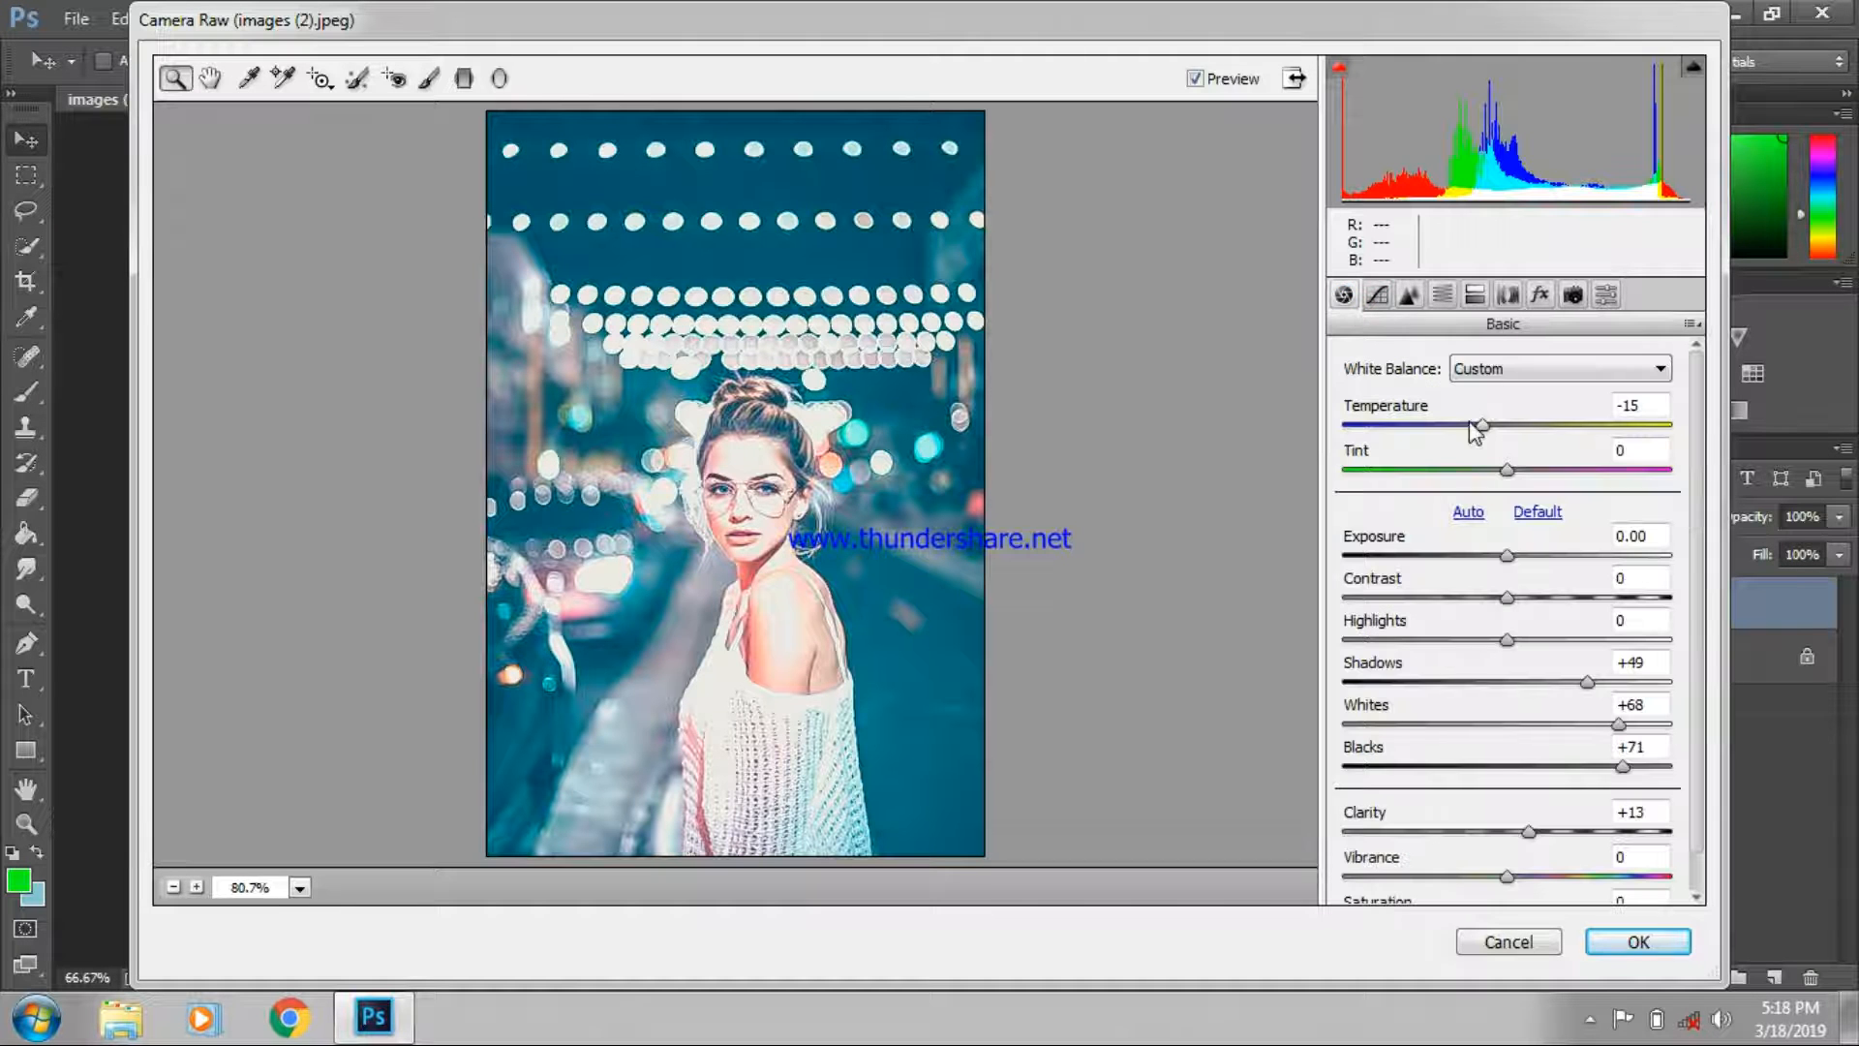
left_click(1496, 426)
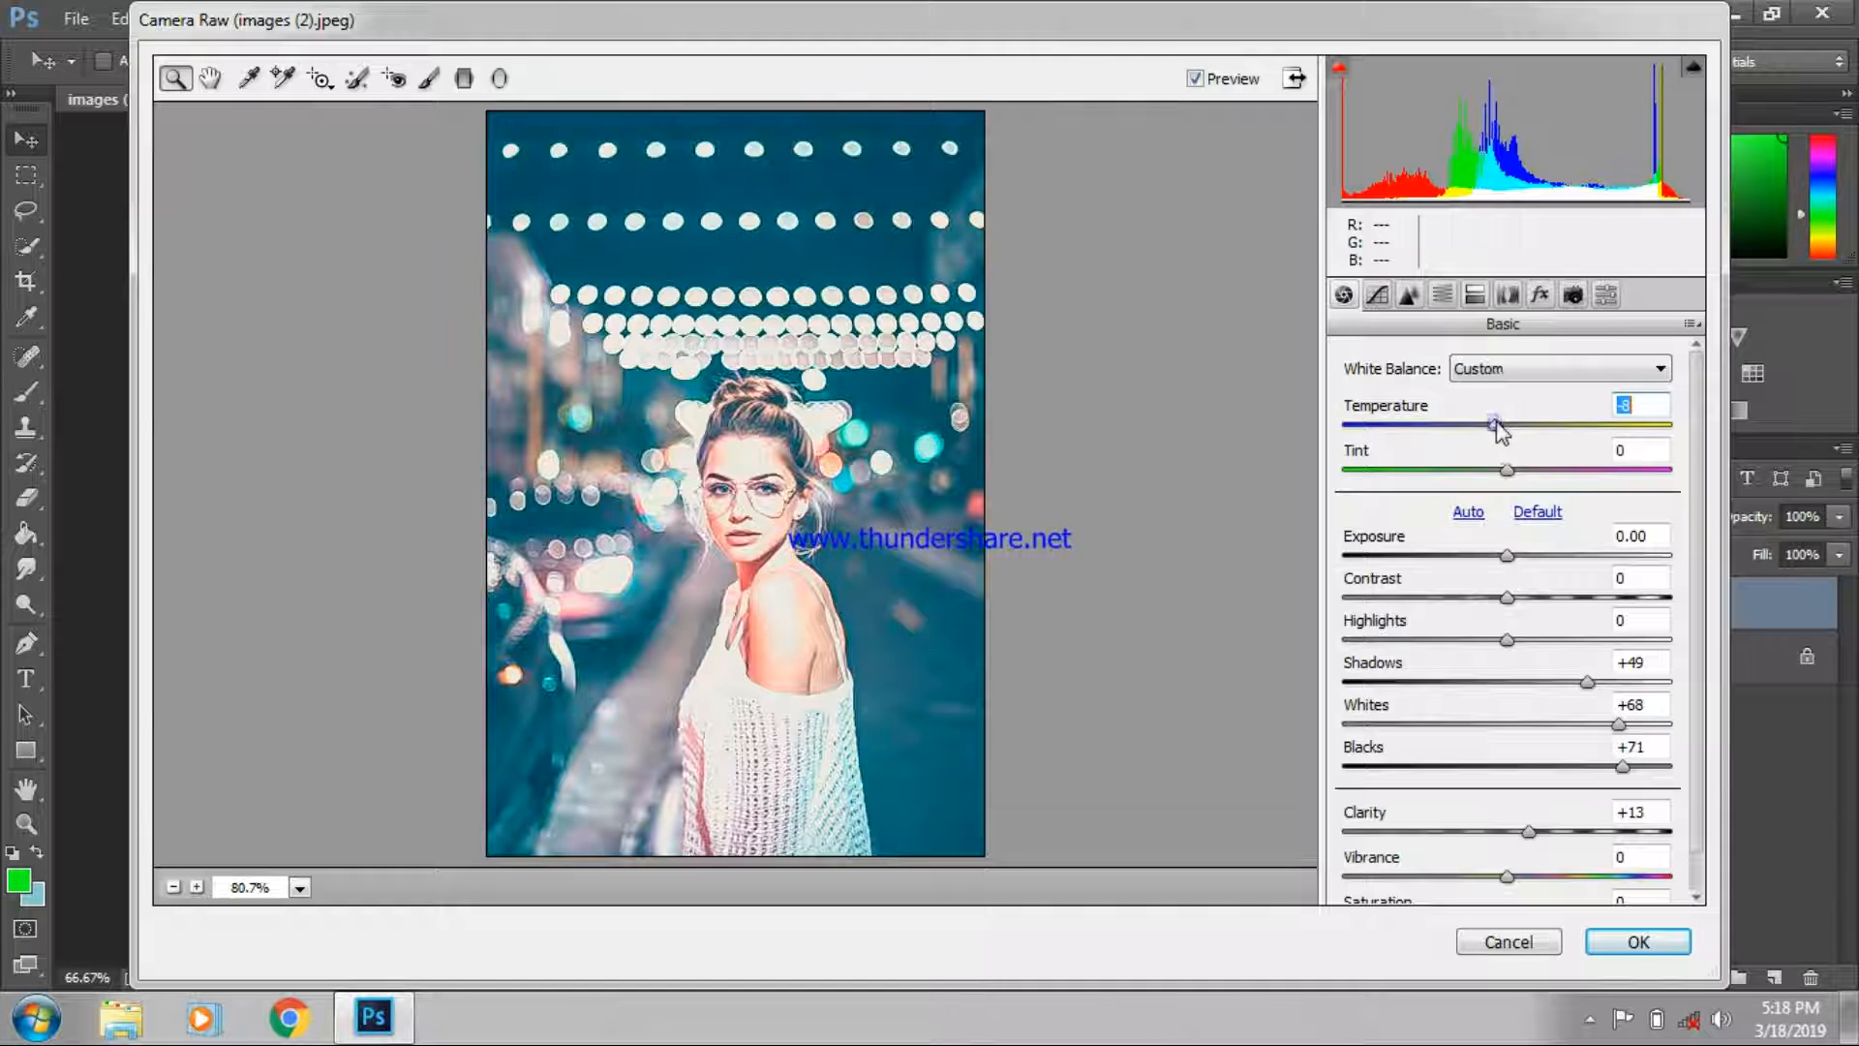
left_click_drag(1496, 426, 1488, 426)
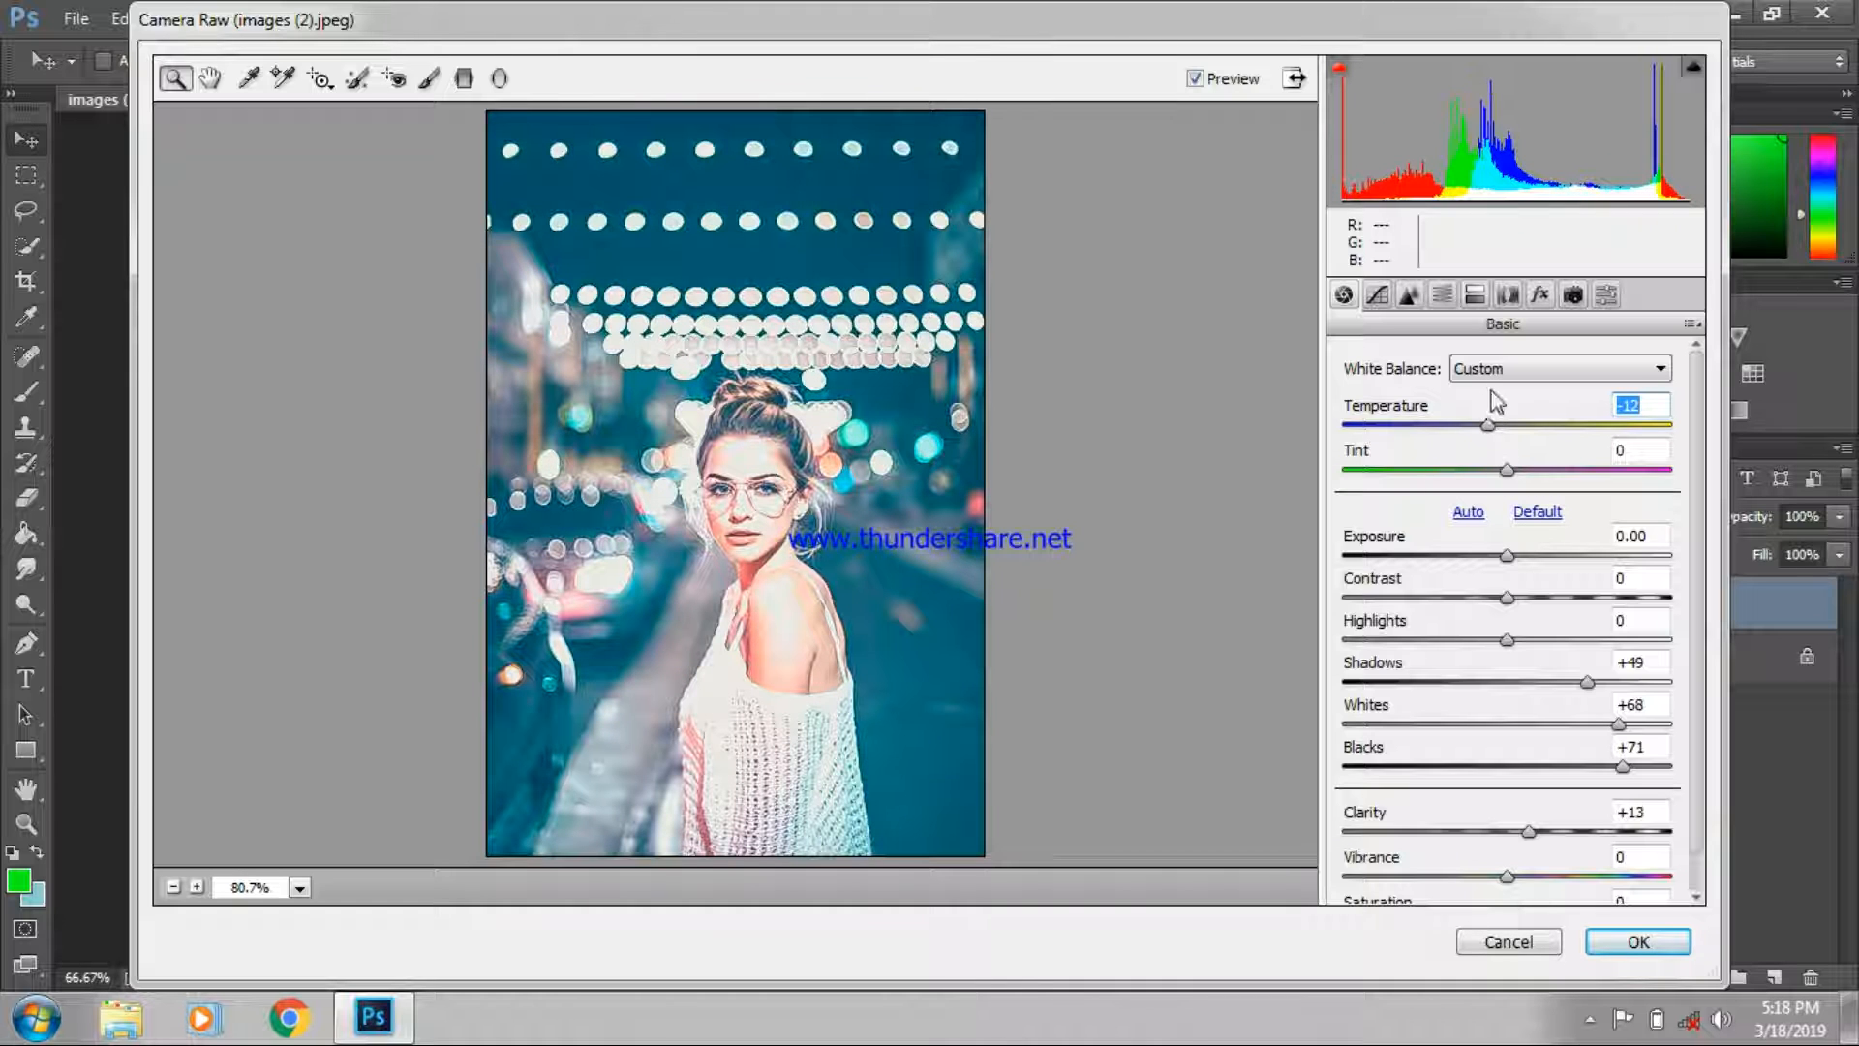
left_click_drag(1494, 424, 1496, 425)
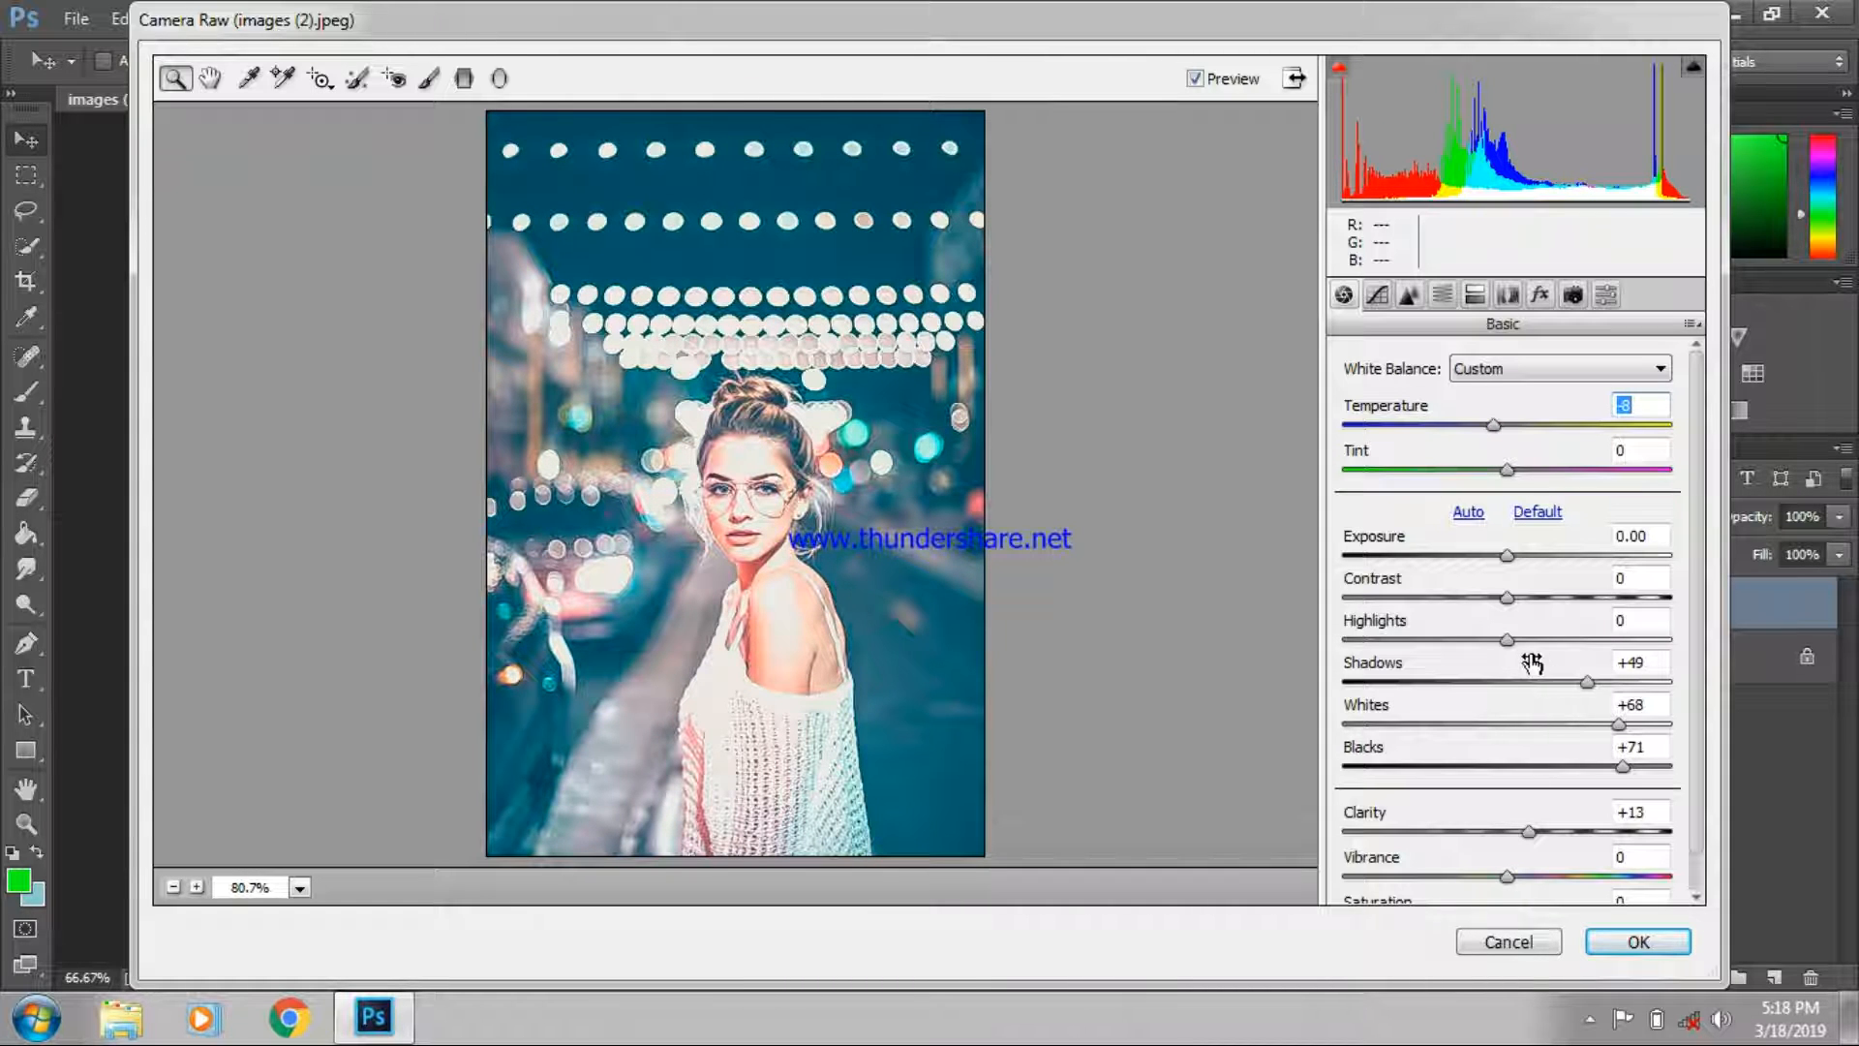
- Set Shadows to +13, Whites to +27, Blacks to +37 and Clarity to +8, and apply the Camera Raw filter
left_click_drag(1550, 683, 1567, 768)
left_click(1556, 767)
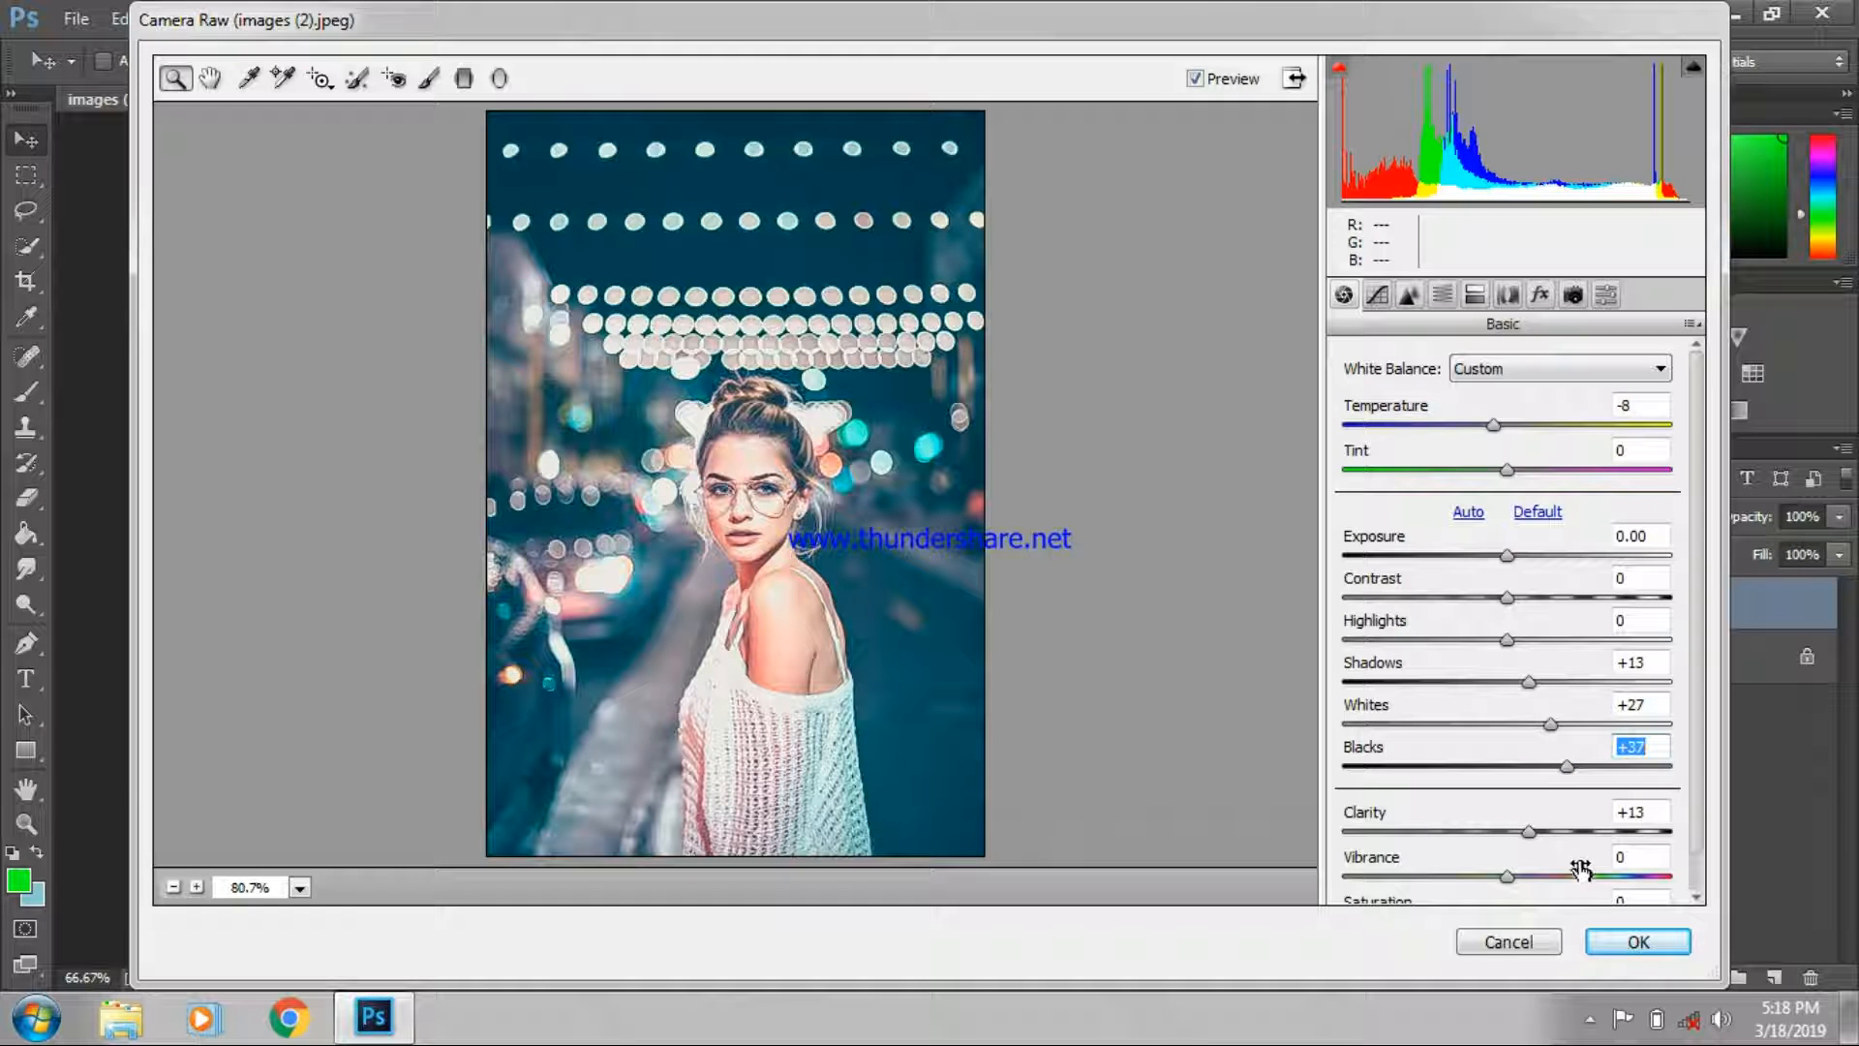
left_click_drag(1529, 831, 1517, 833)
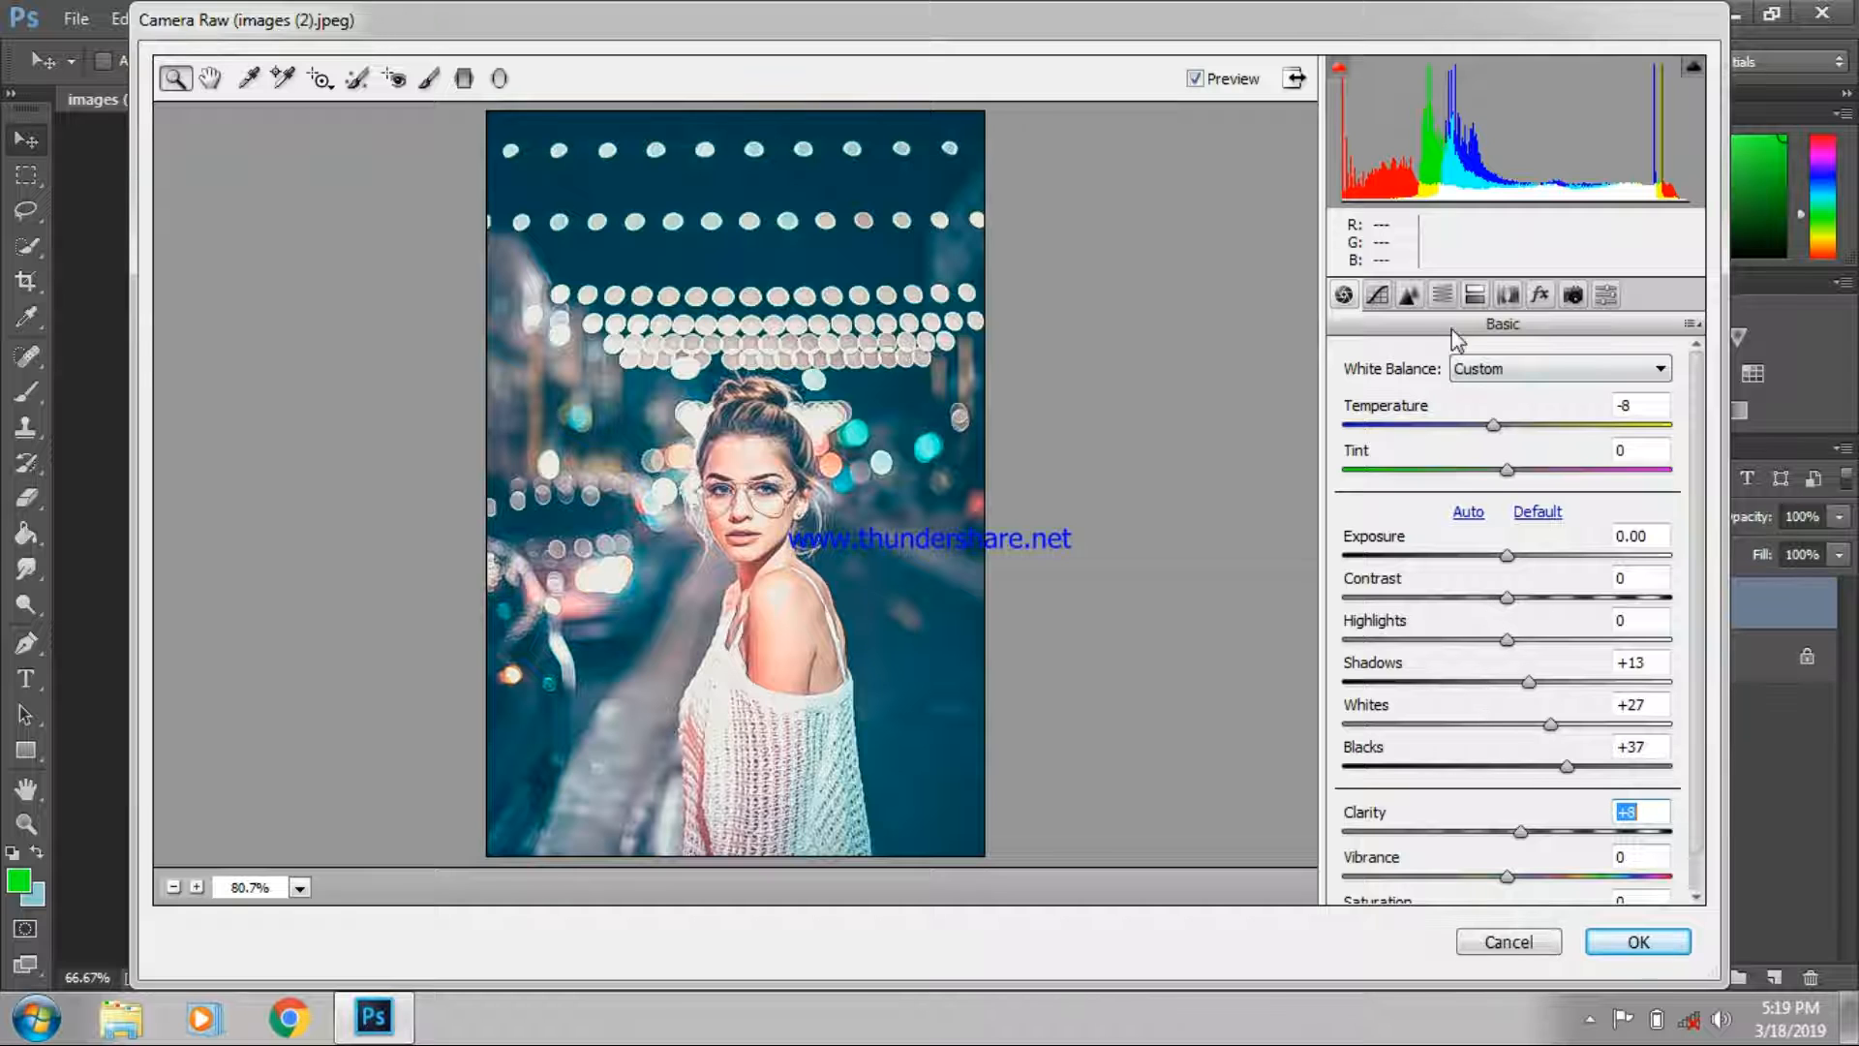
left_click(1442, 294)
left_click(1410, 295)
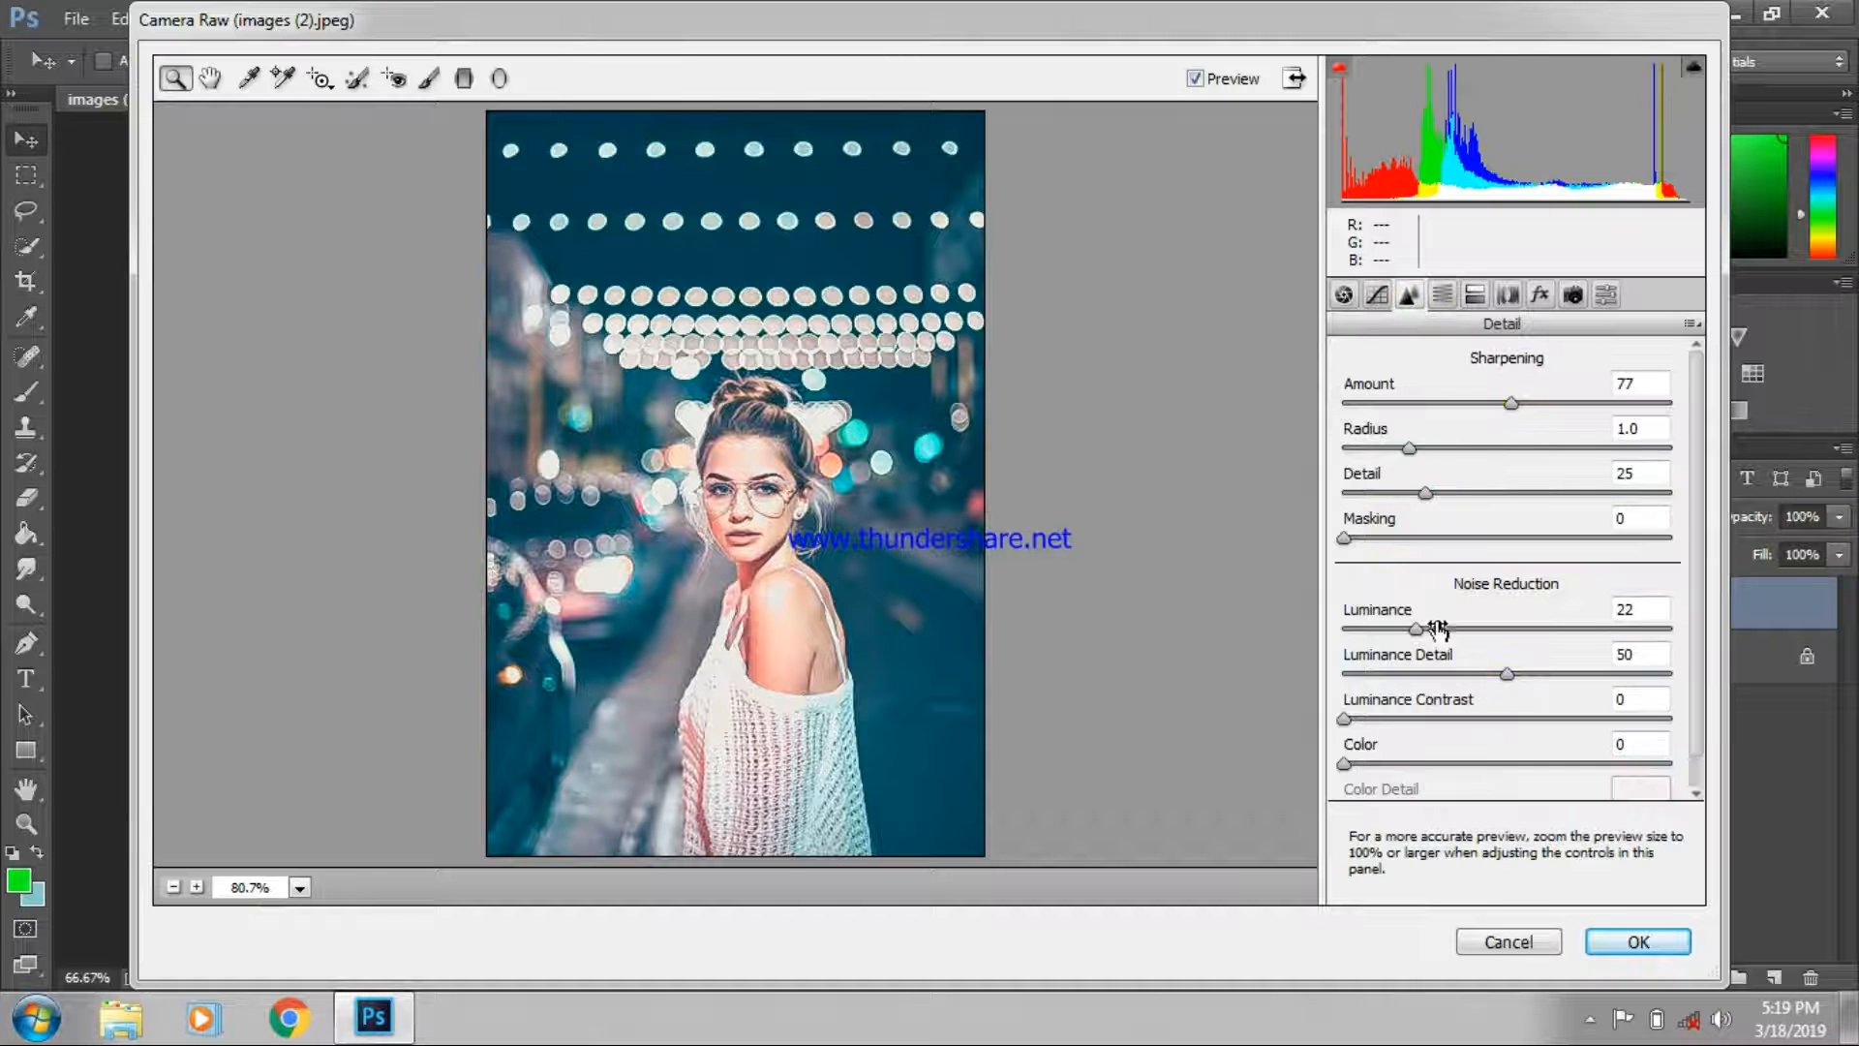
left_click(1610, 949)
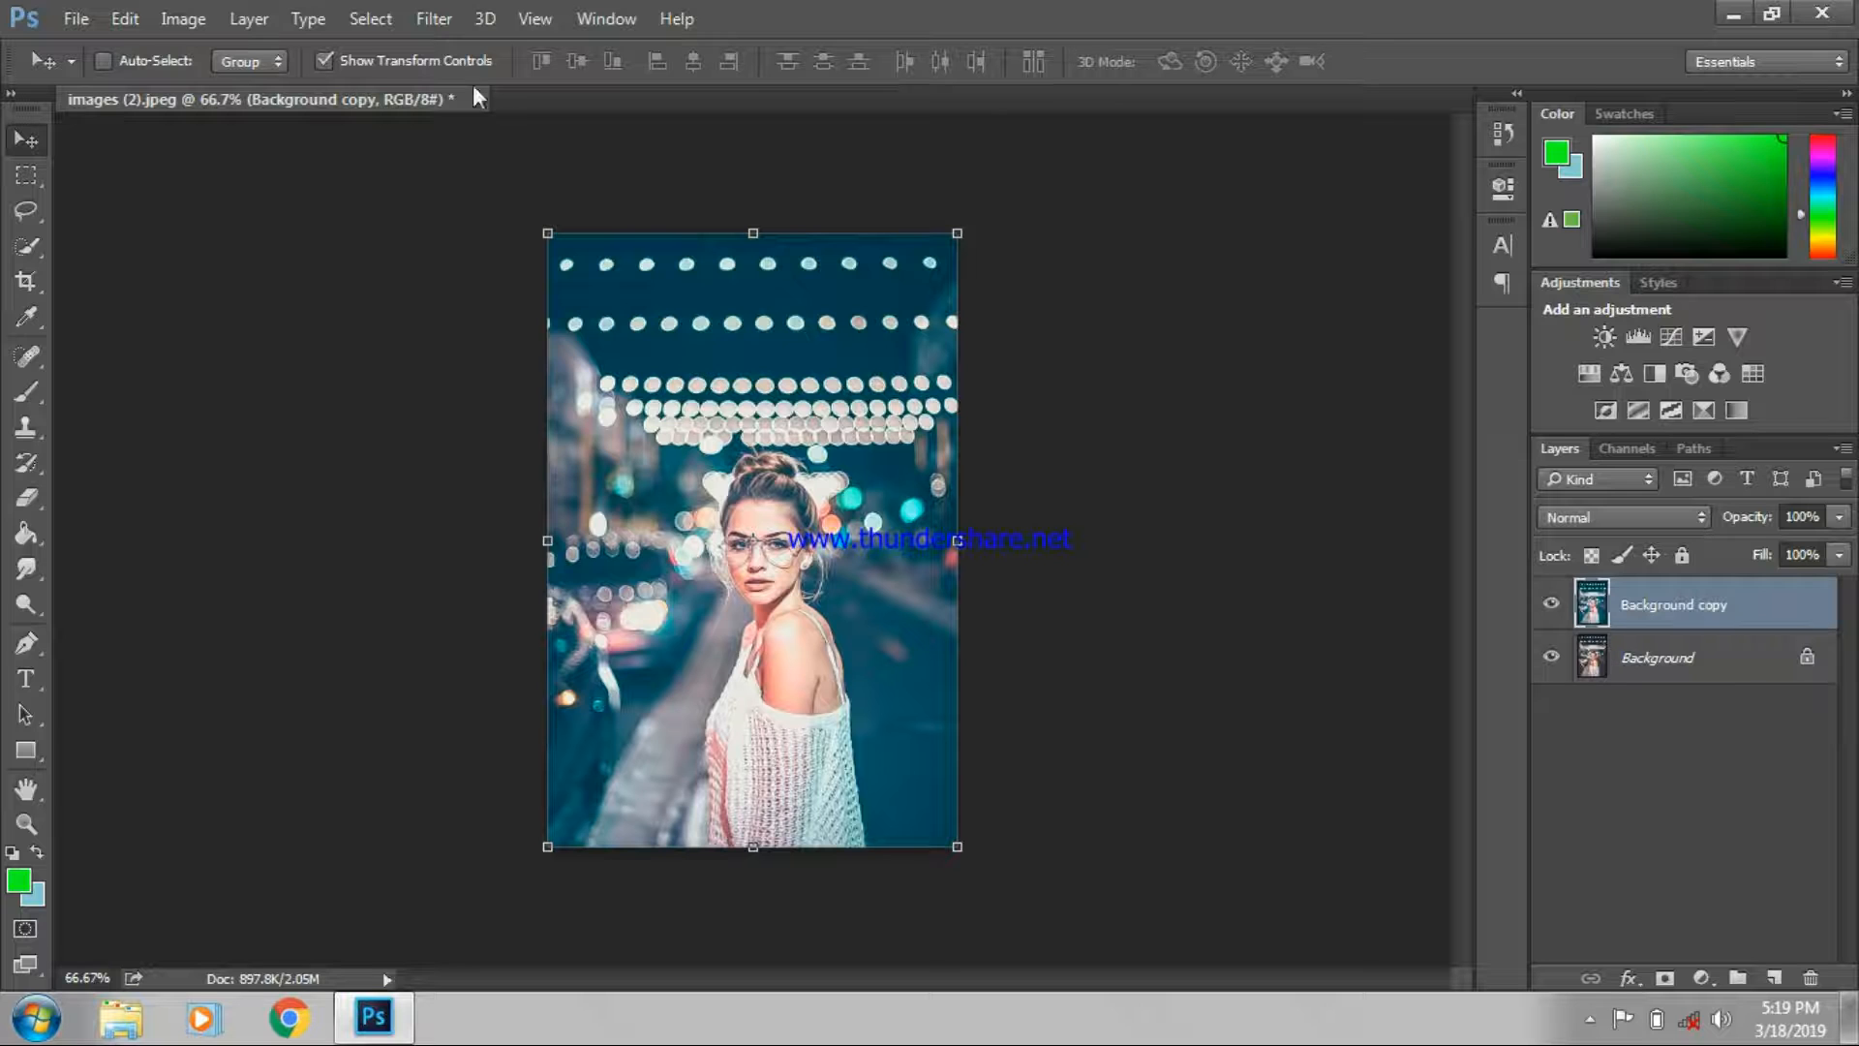
left_click(434, 19)
mouse_move(125, 19)
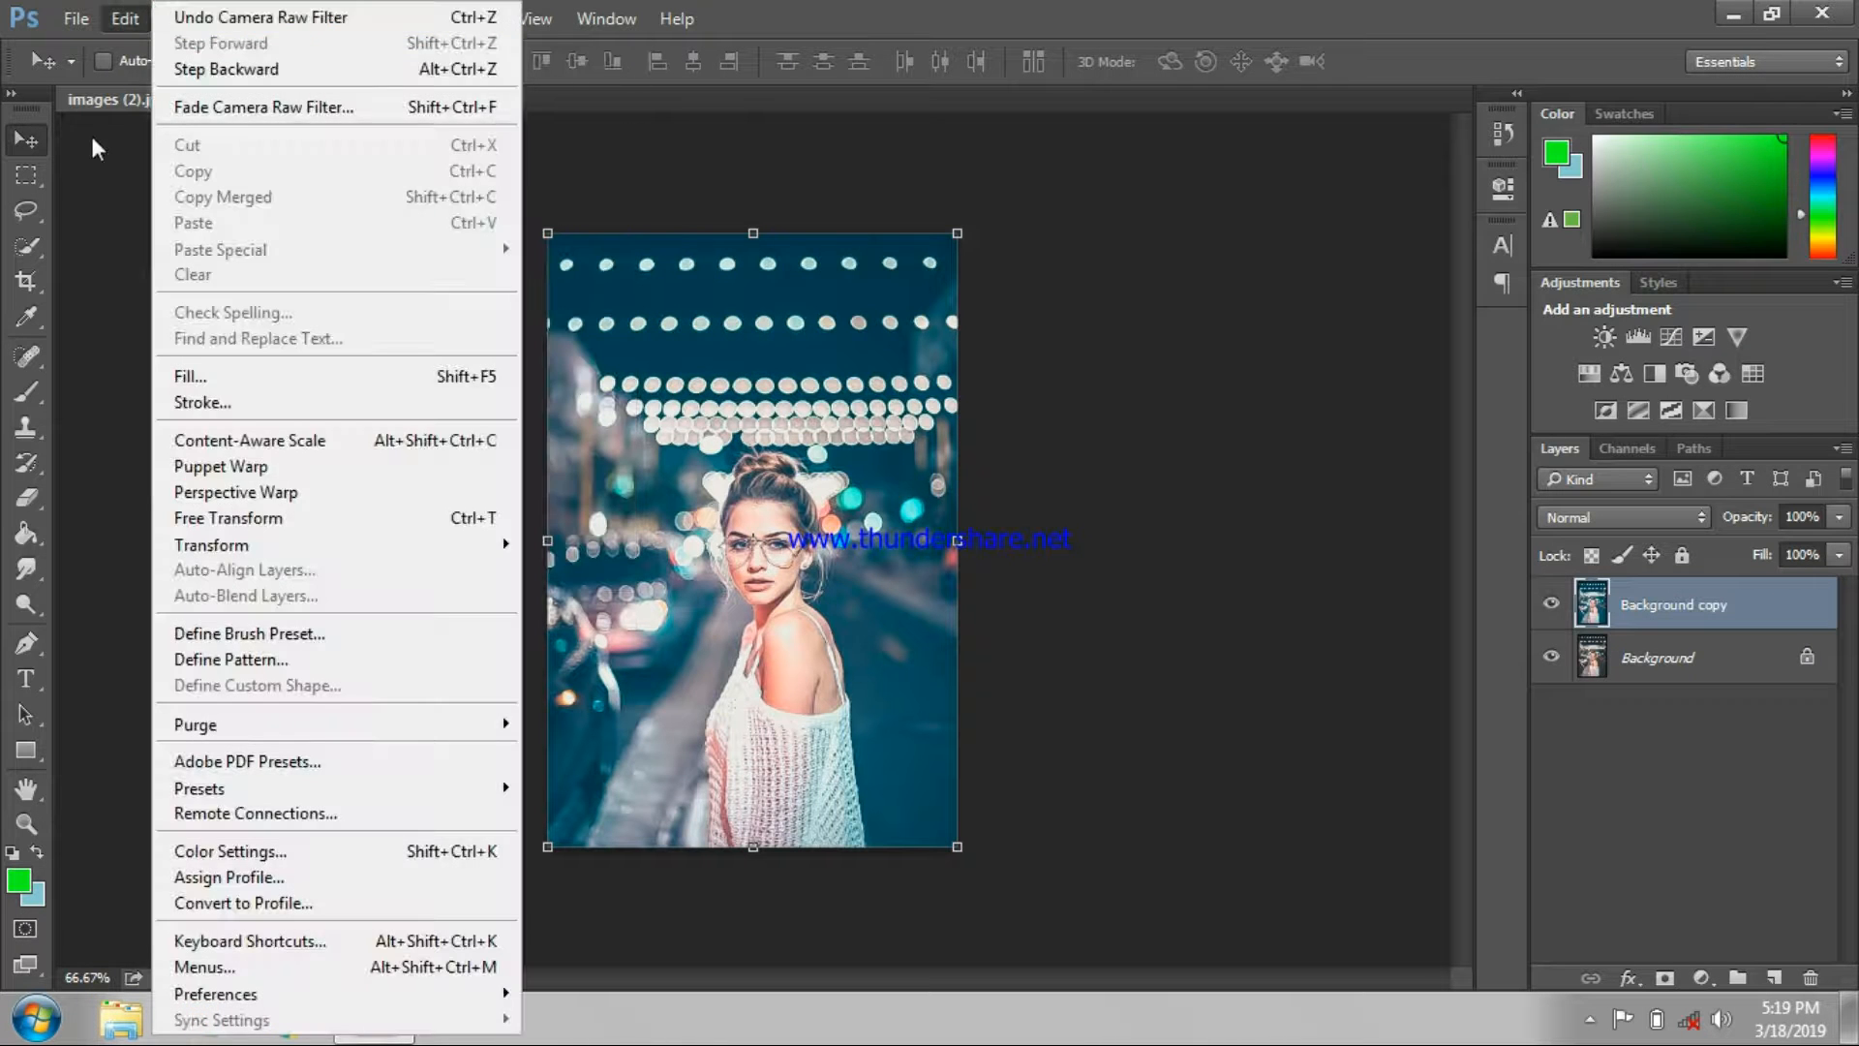
left_click(83, 197)
- Open Color Balance for the duplicated layer and set the shadows' Cyan-Red level to +20 and the midtones to +14 red and +4 green
left_click(193, 17)
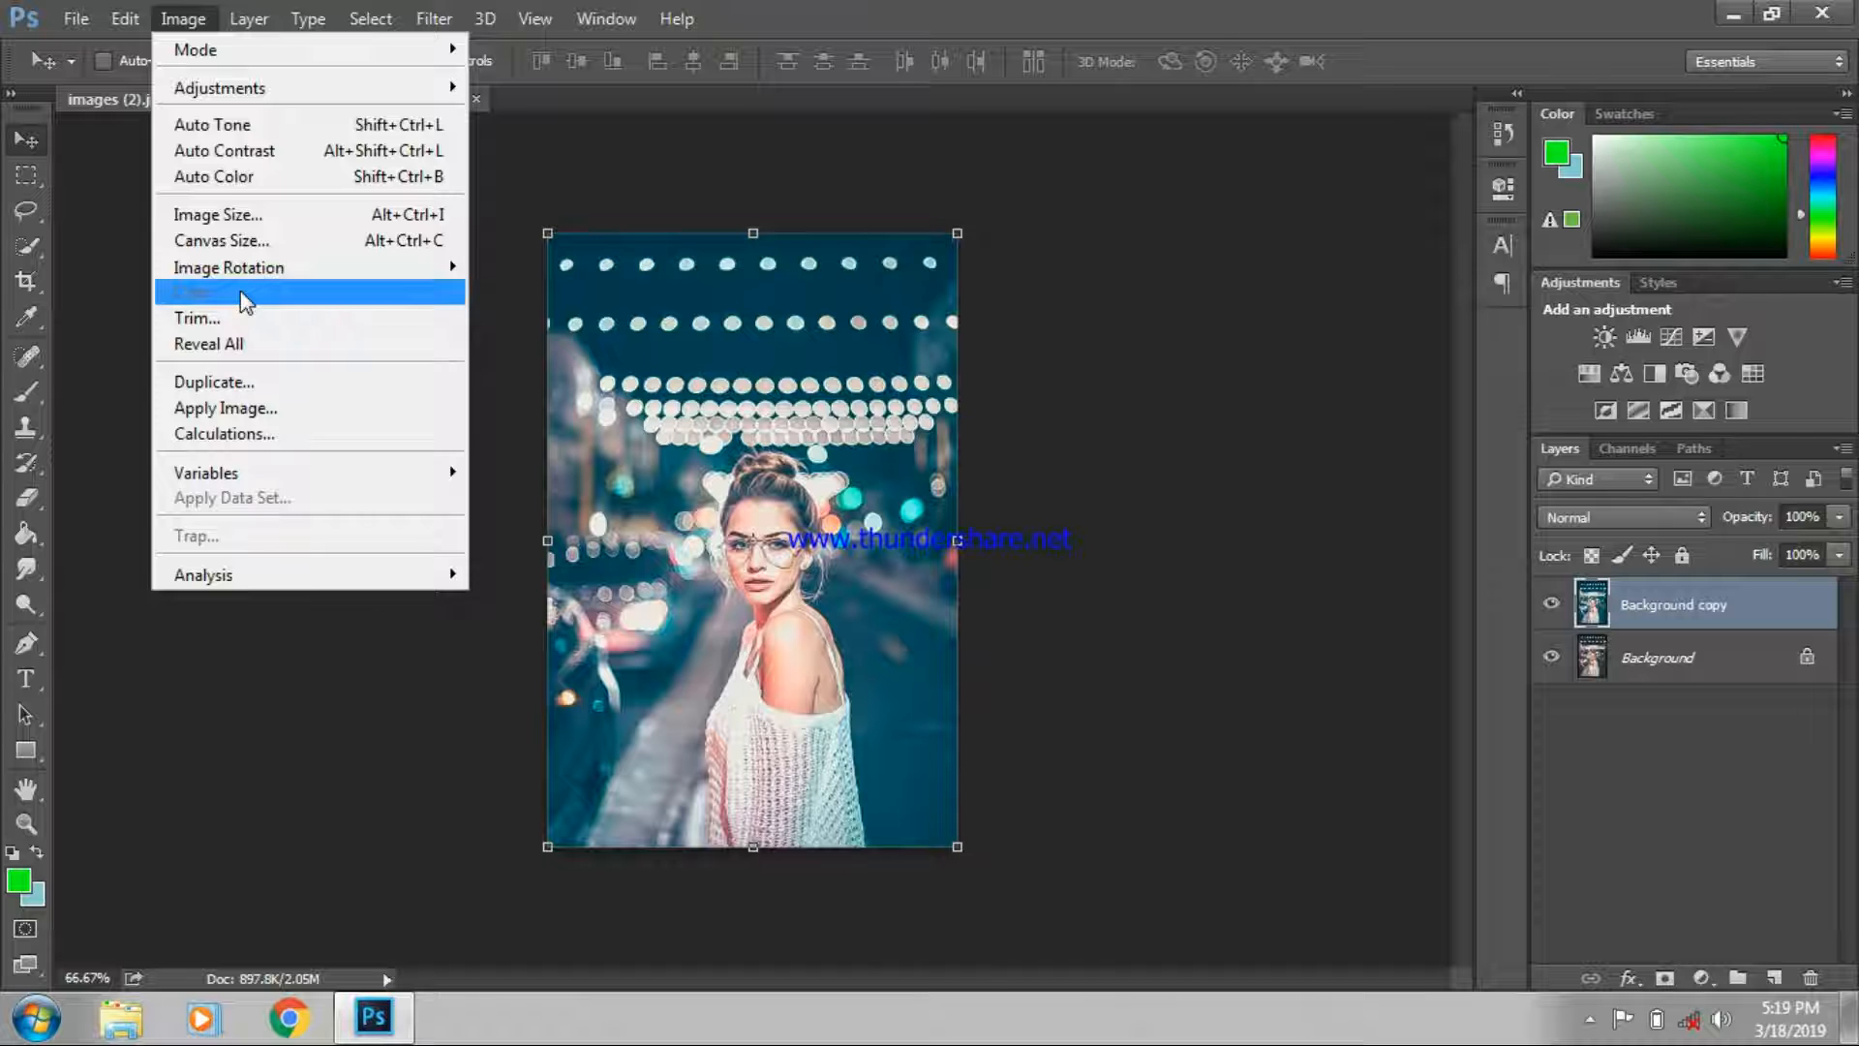
left_click(230, 98)
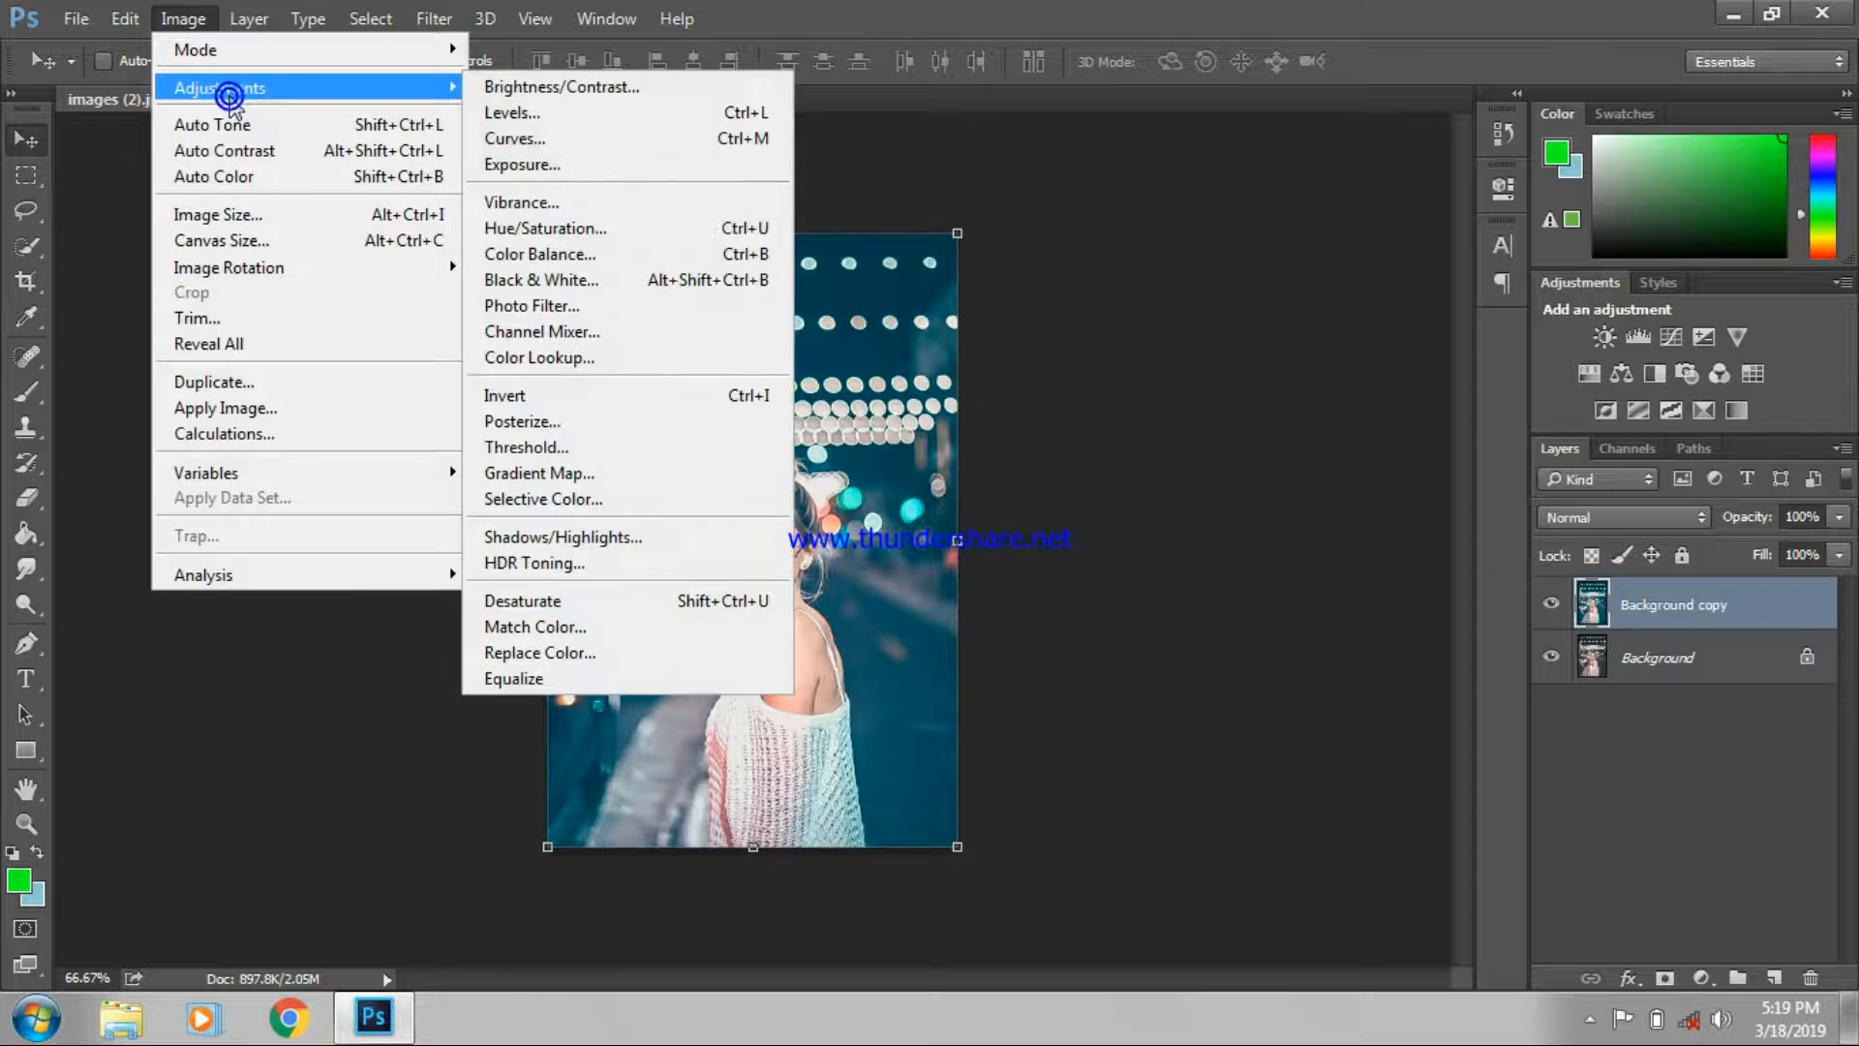
left_click(542, 254)
left_click_drag(1460, 468, 1482, 516)
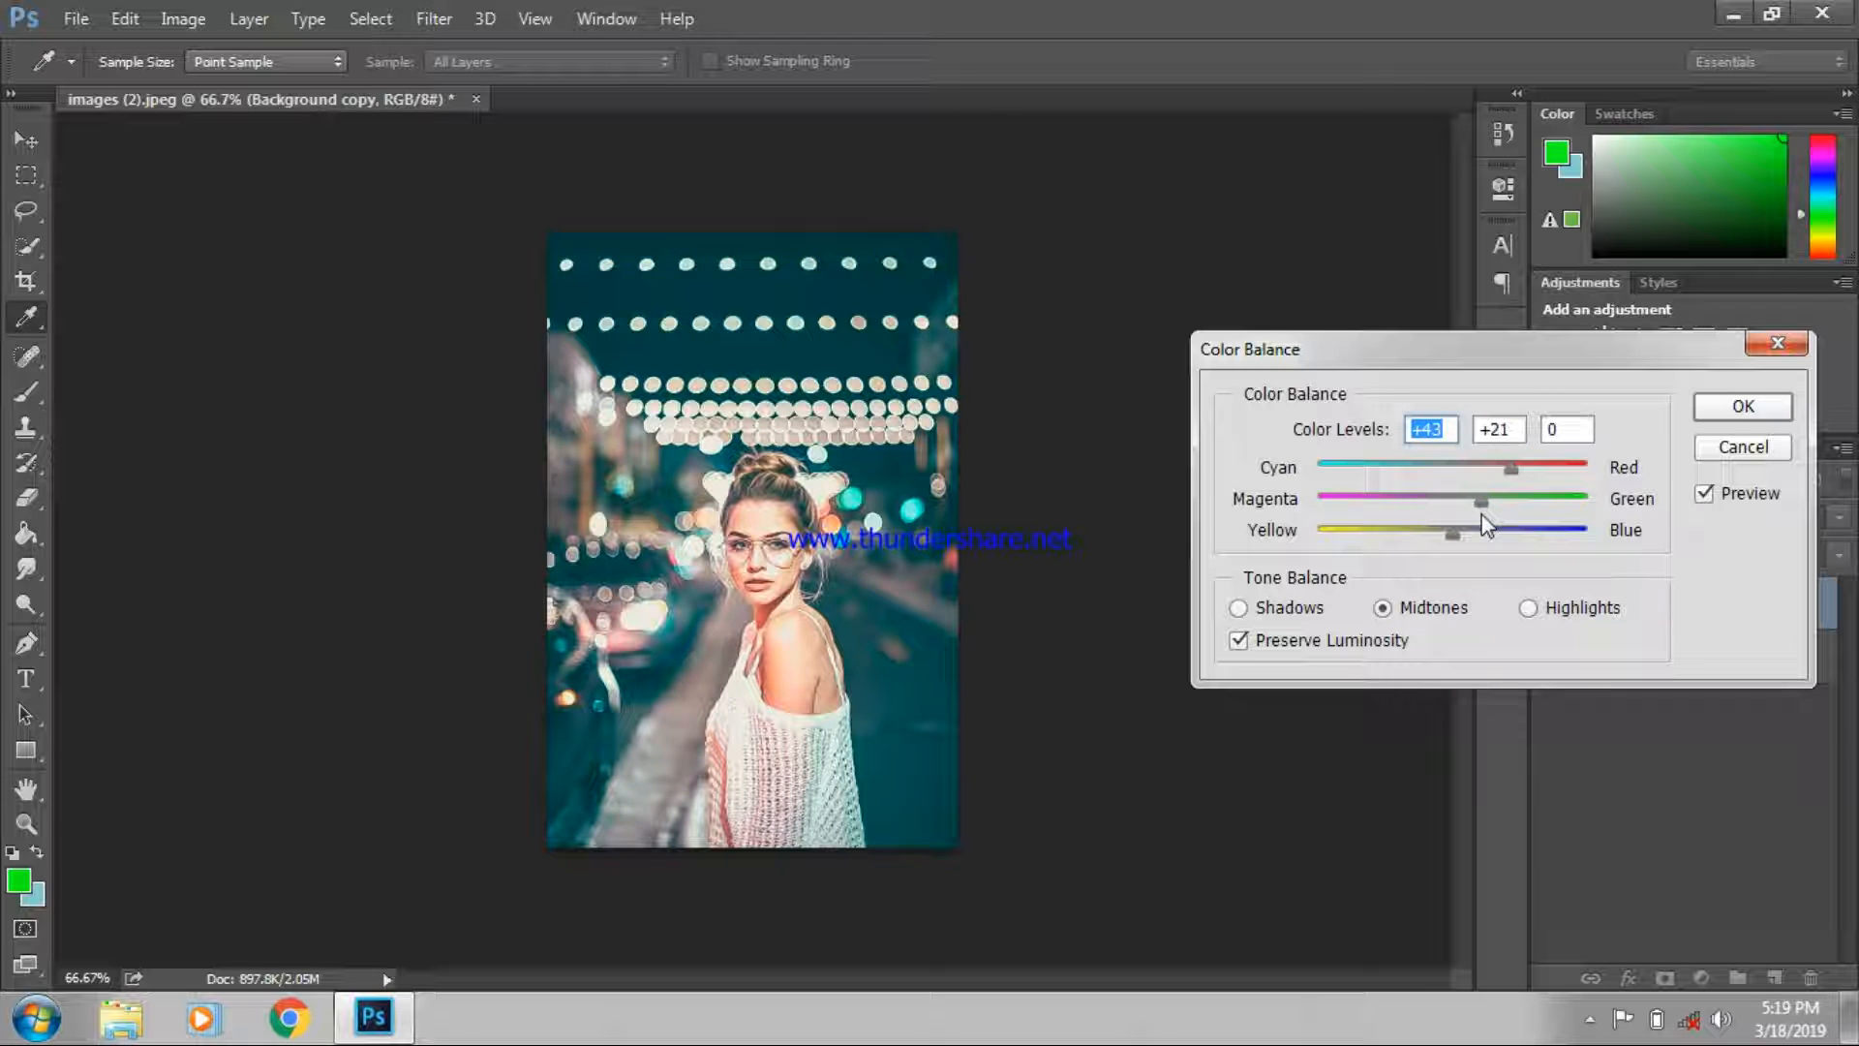
left_click_drag(1464, 520, 1485, 469)
left_click(1310, 608)
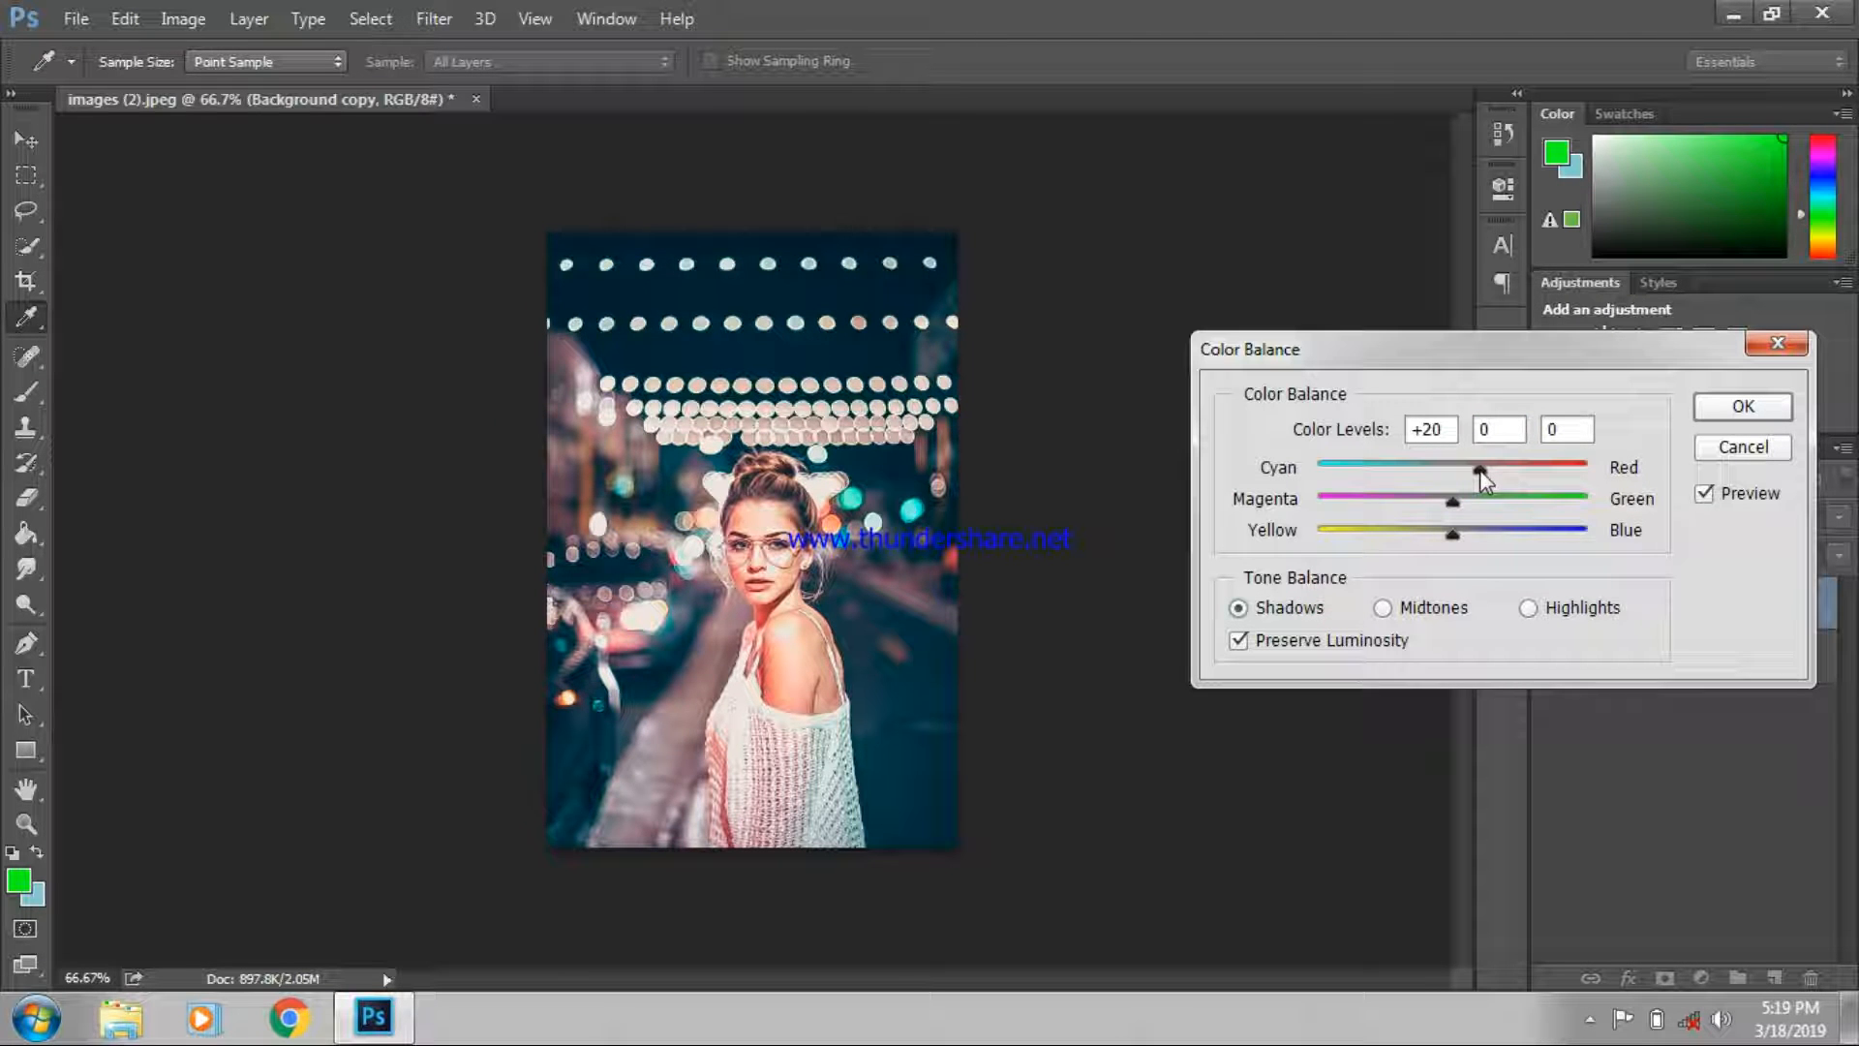
left_click_drag(1479, 469, 1424, 474)
left_click(1382, 608)
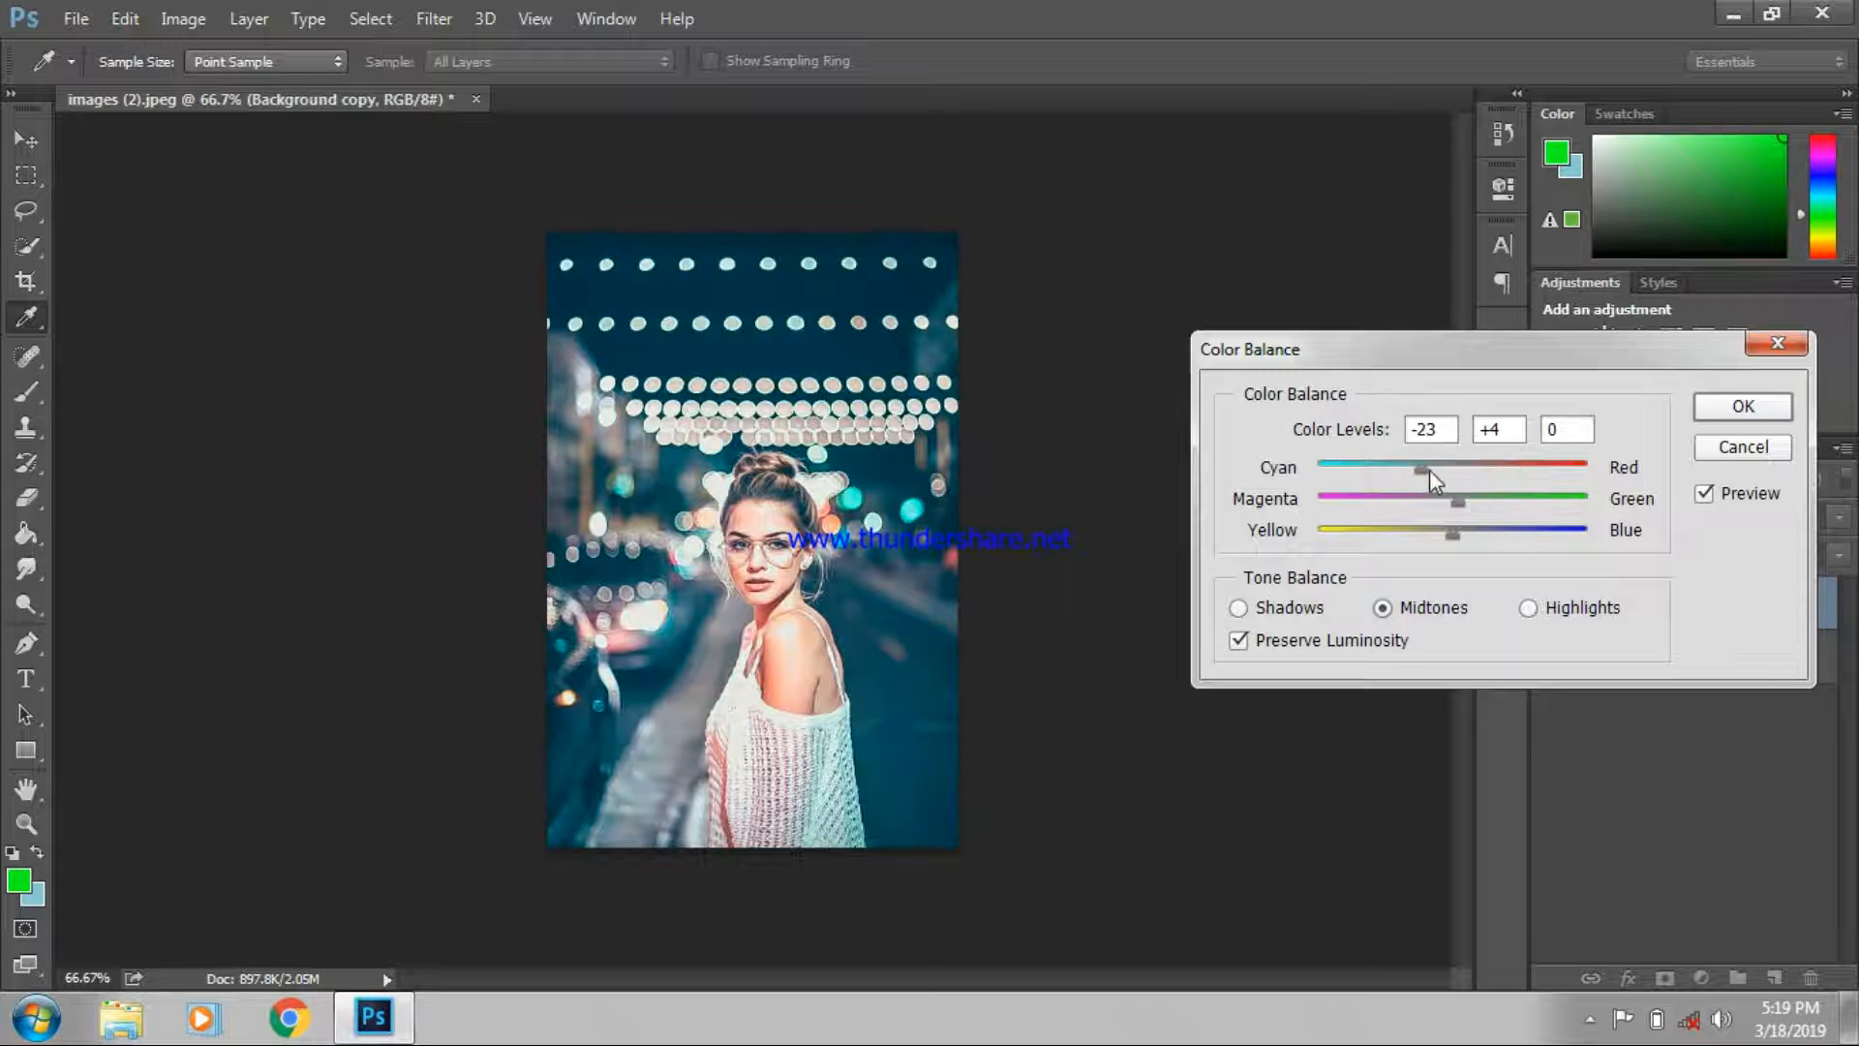
left_click_drag(1472, 474, 1472, 478)
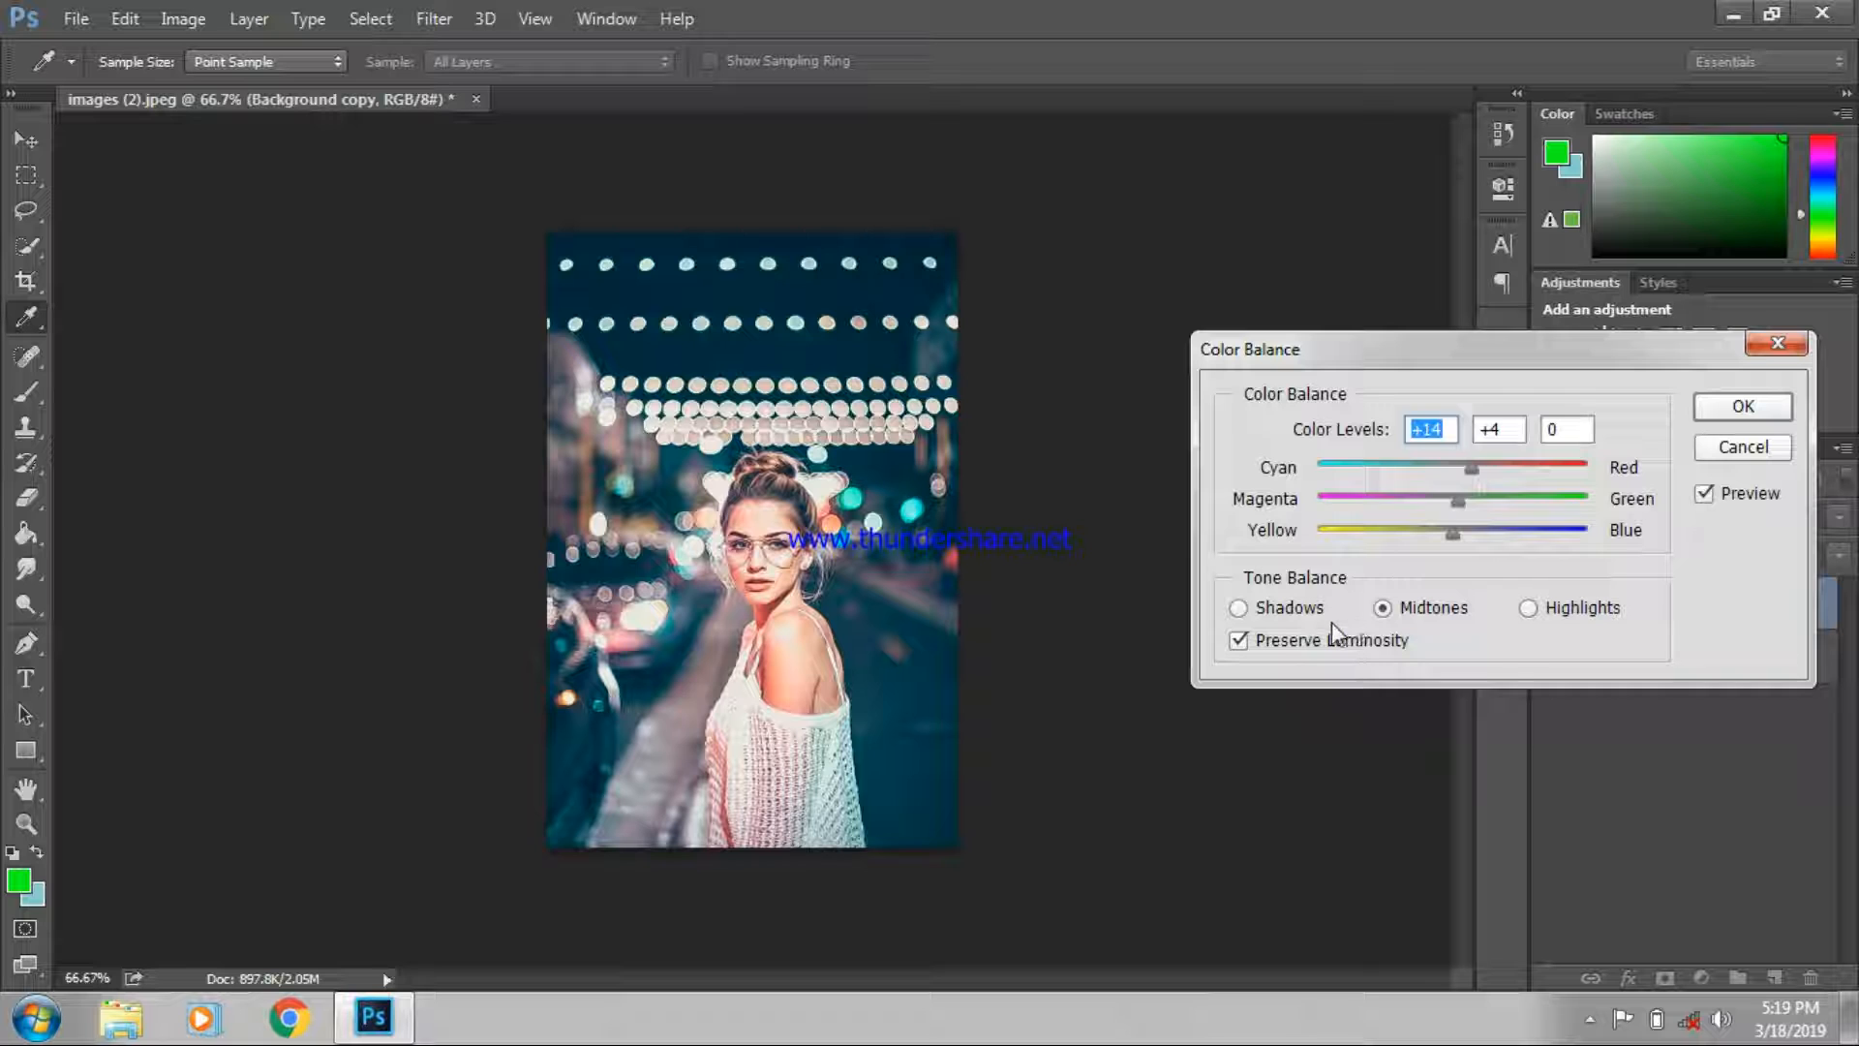
- Shift the shadows slightly further toward red and blue, test the highlights' Cyan-Red level, and apply the color balance
left_click(1257, 609)
mouse_move(1454, 538)
left_mouse_down()
mouse_move(1437, 535)
mouse_move(1471, 543)
mouse_move(1457, 540)
left_mouse_up()
left_click_drag(1479, 470, 1488, 469)
left_click(1529, 607)
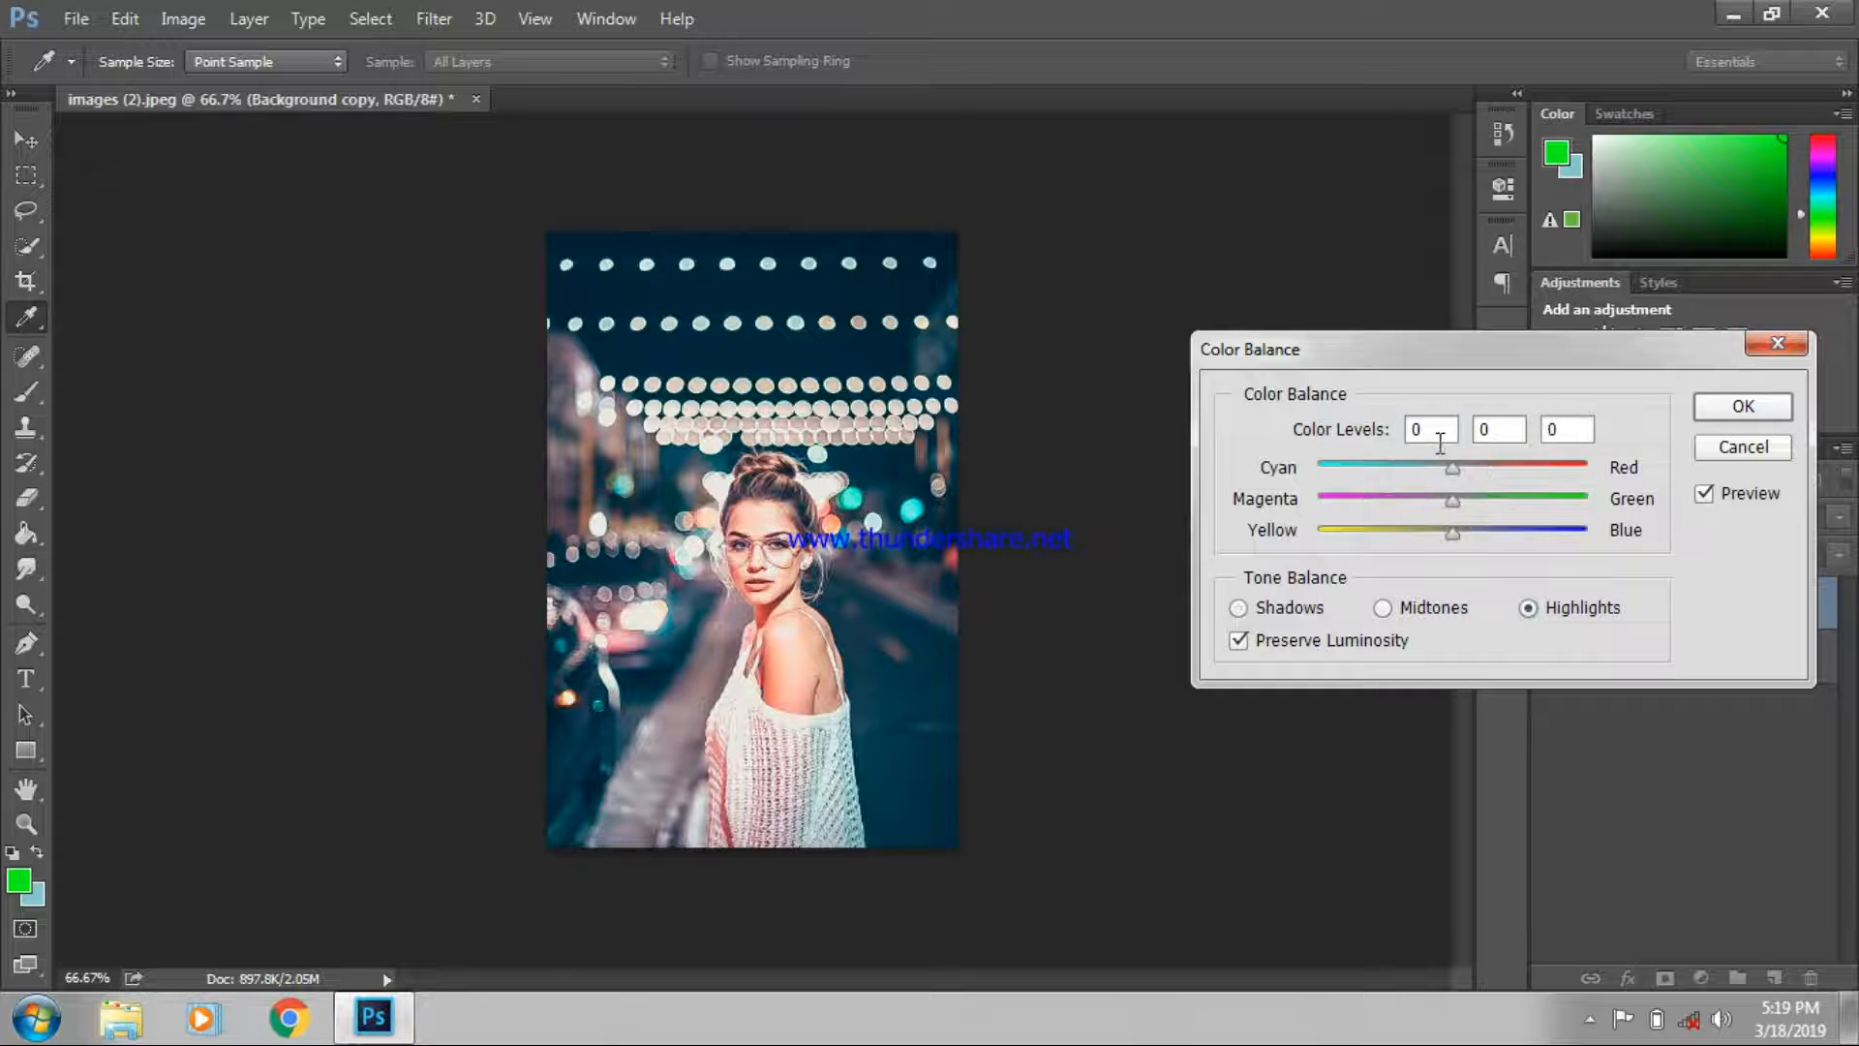
mouse_move(1459, 476)
left_mouse_down()
mouse_move(1412, 465)
mouse_move(1453, 474)
left_mouse_up()
left_click(1772, 413)
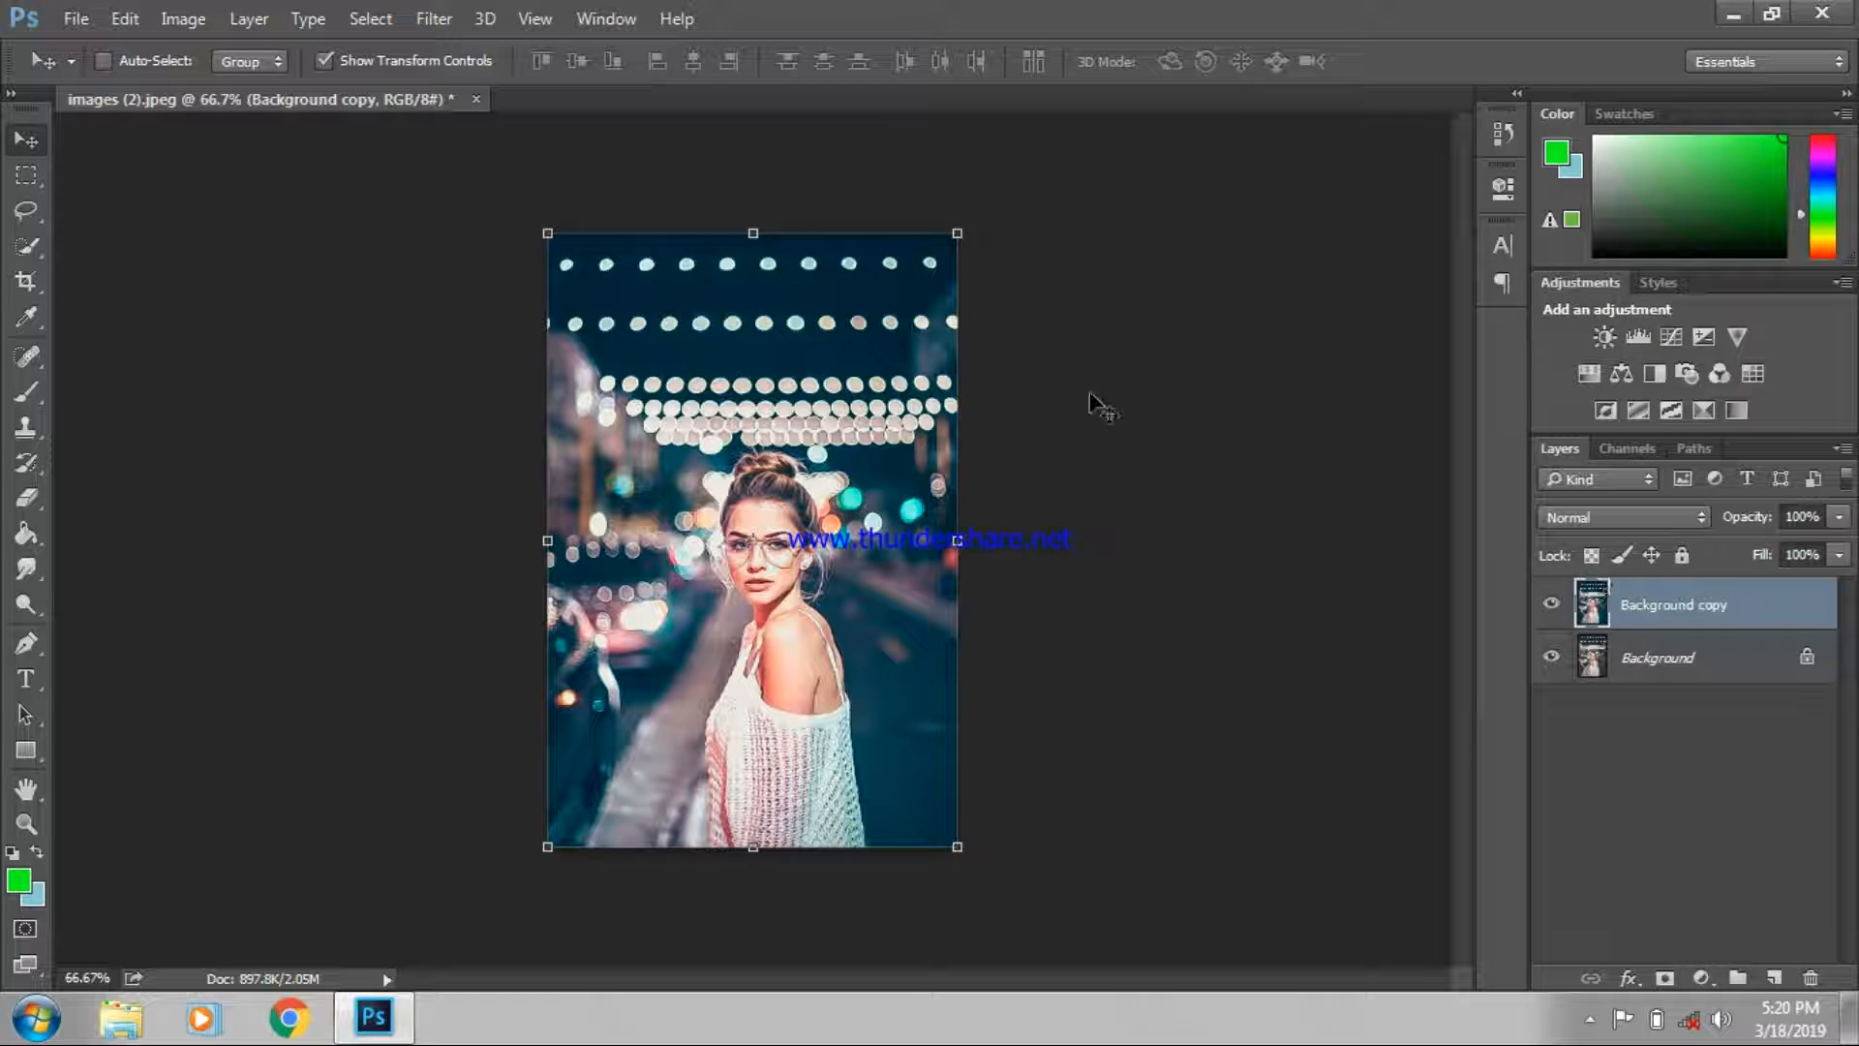
- Start placing an embedded image and look through the overlays in the coler folder inside 1500+ PNG FILE S.R. EDITING on drive E
left_click(80, 18)
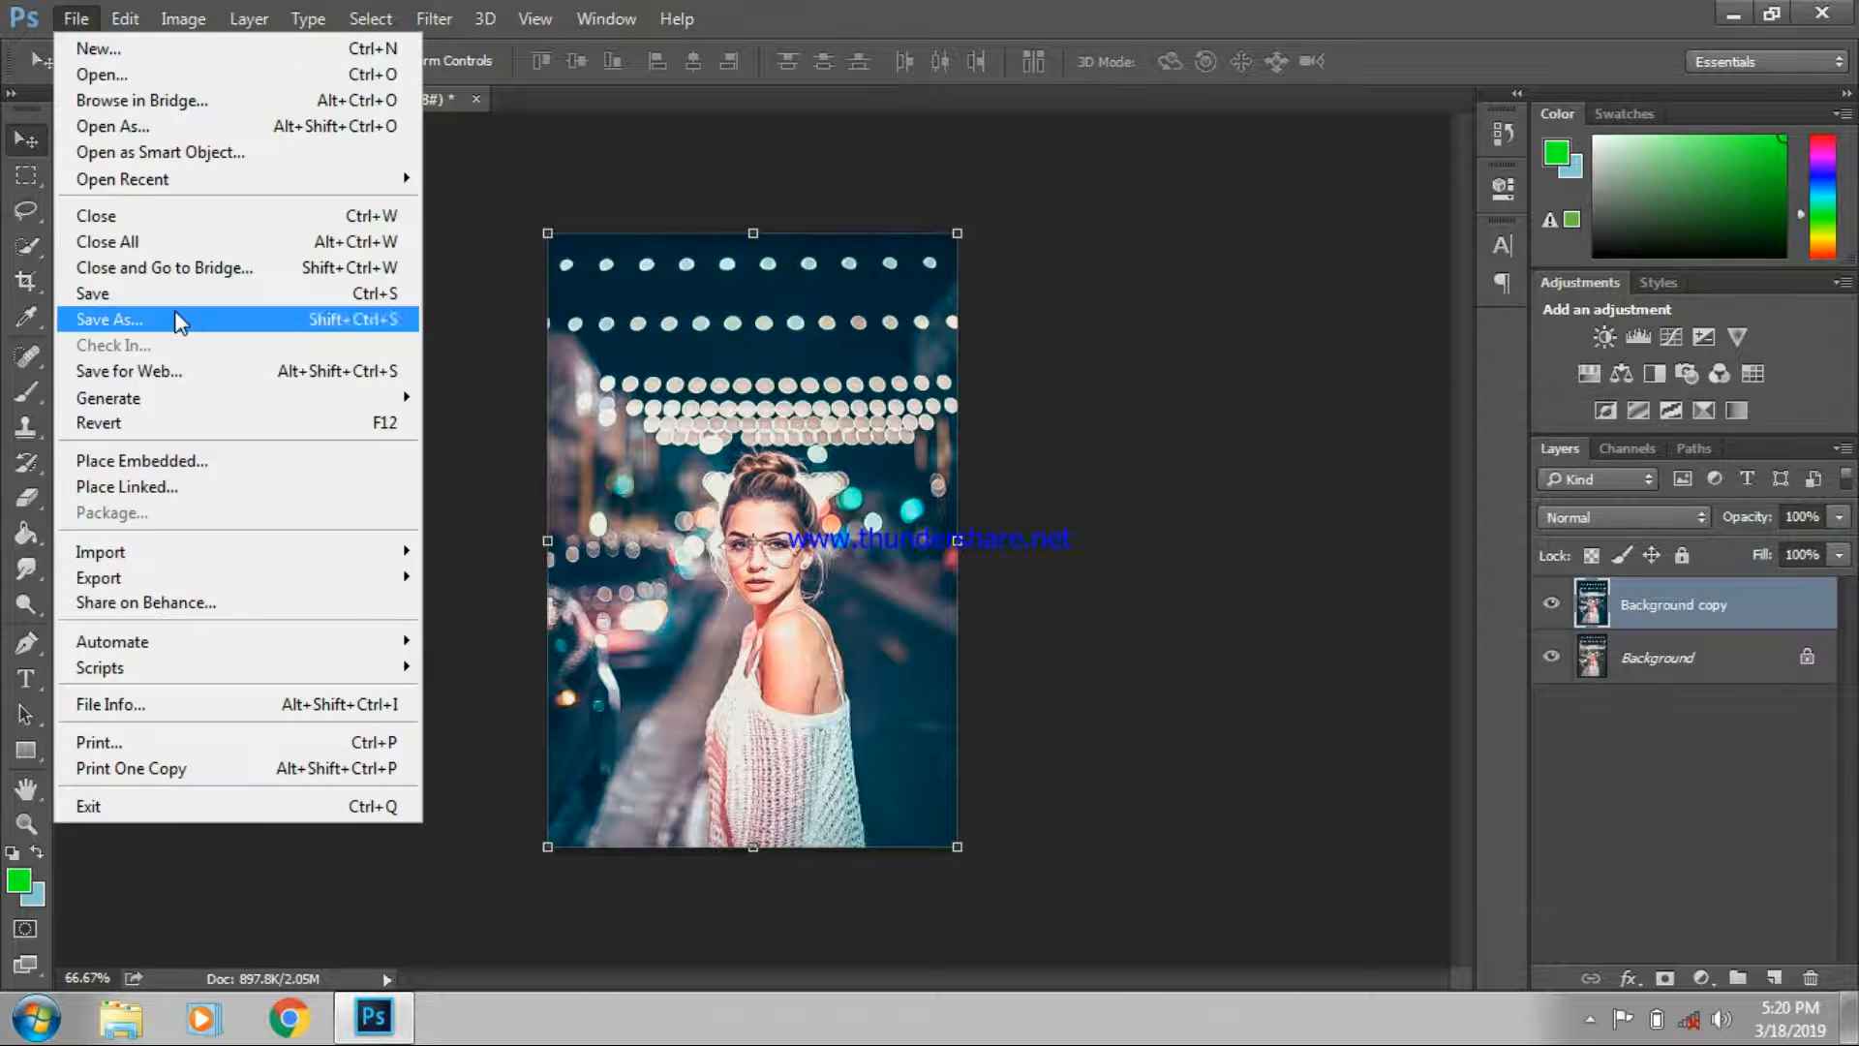
left_click(209, 465)
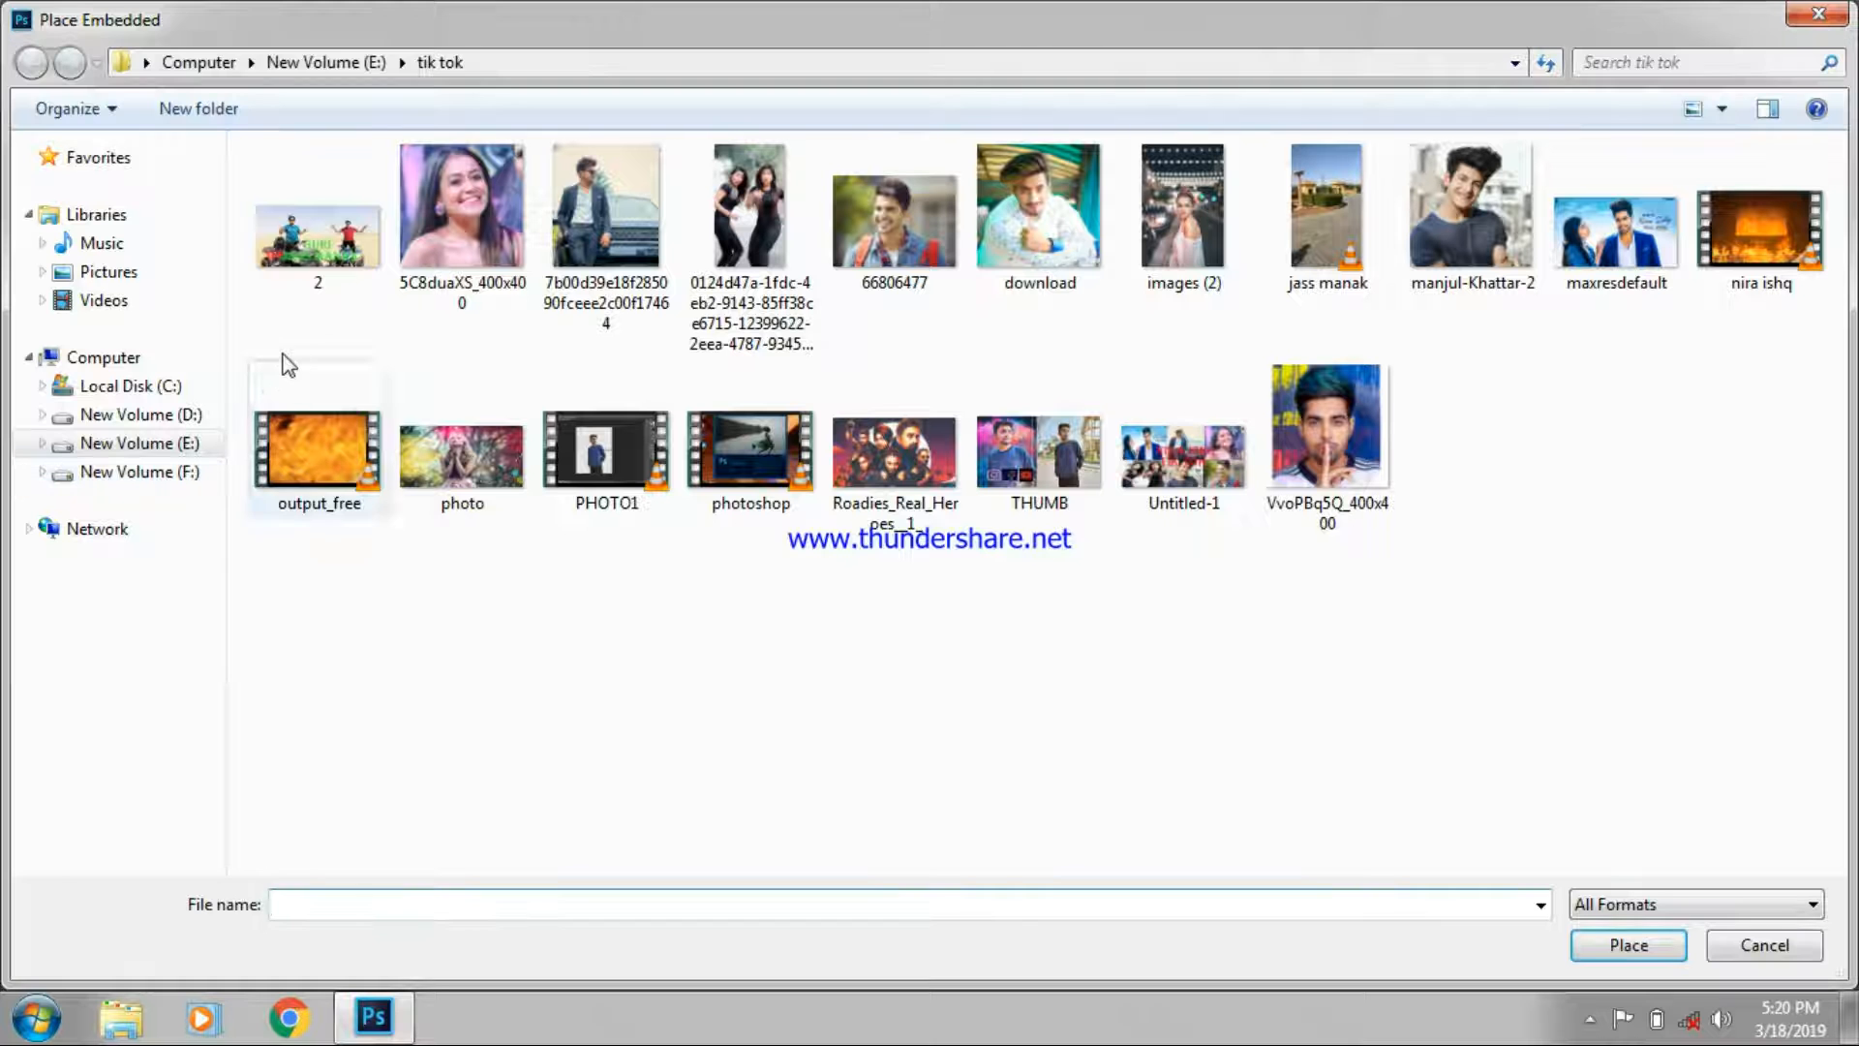
left_click(327, 62)
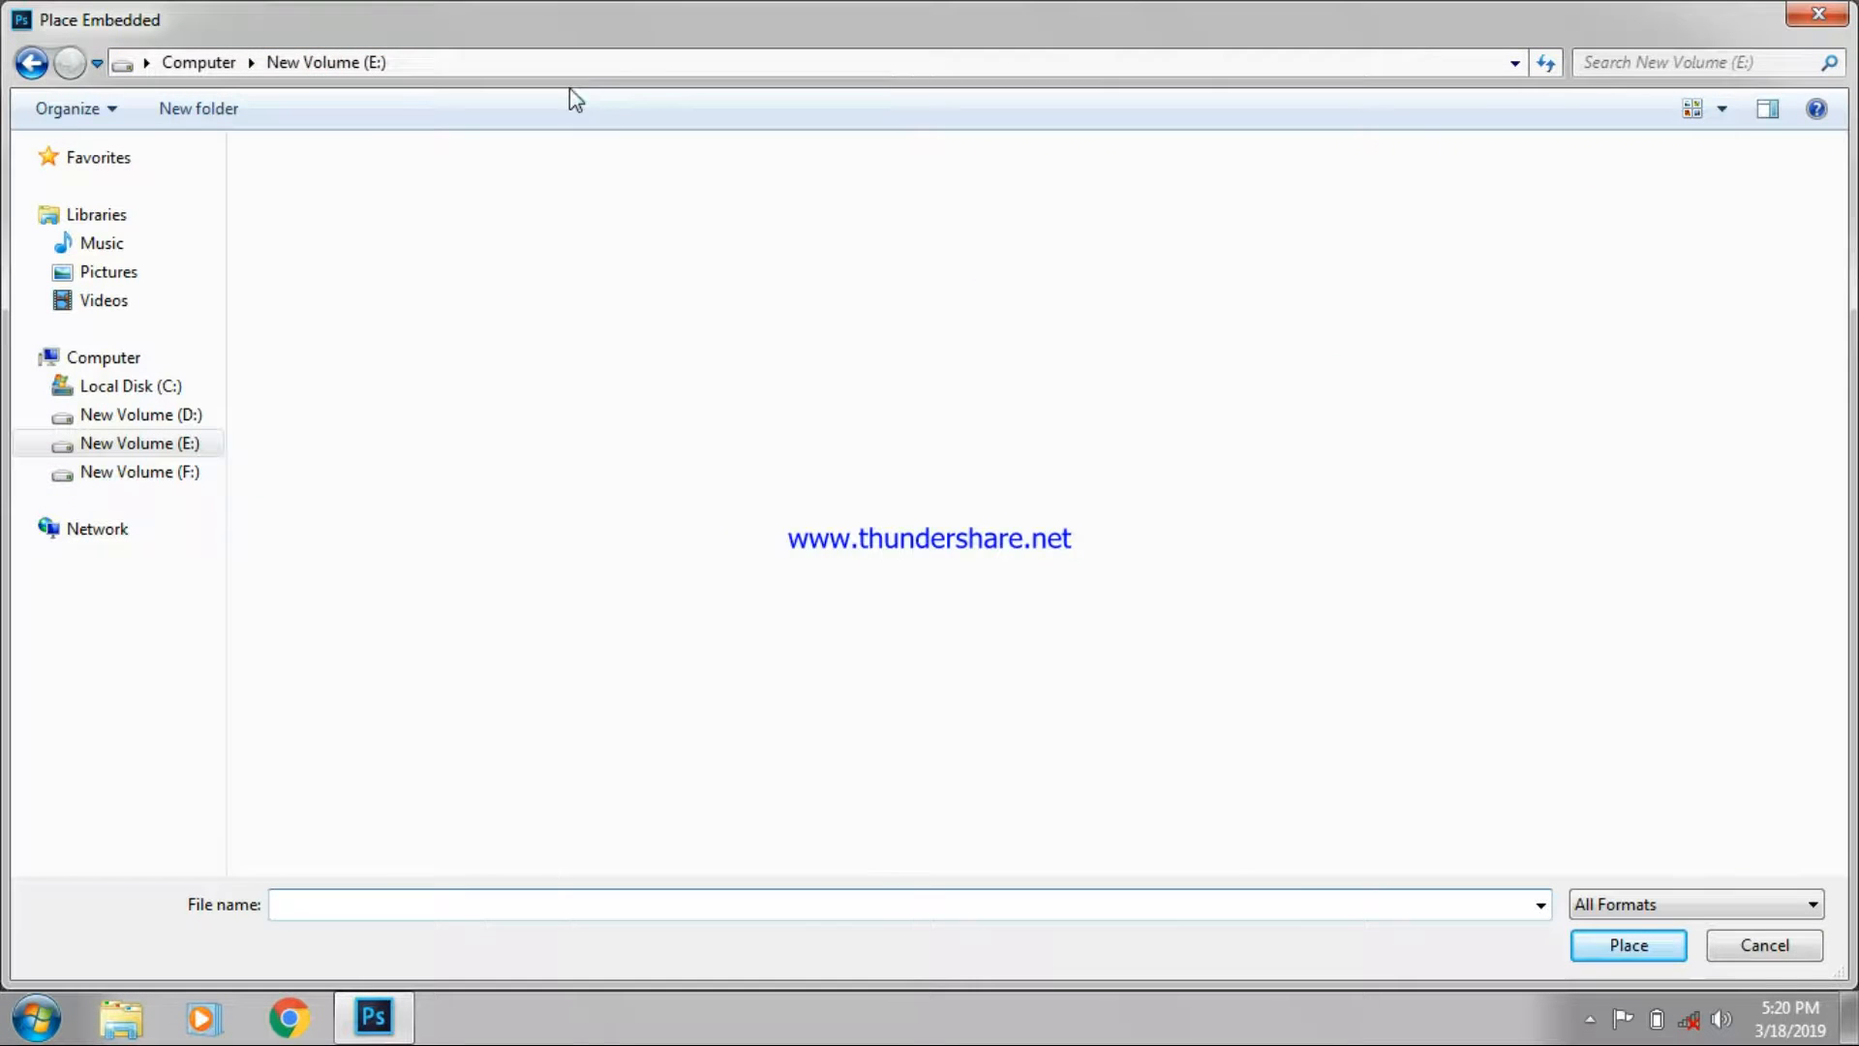
left_click(515, 198)
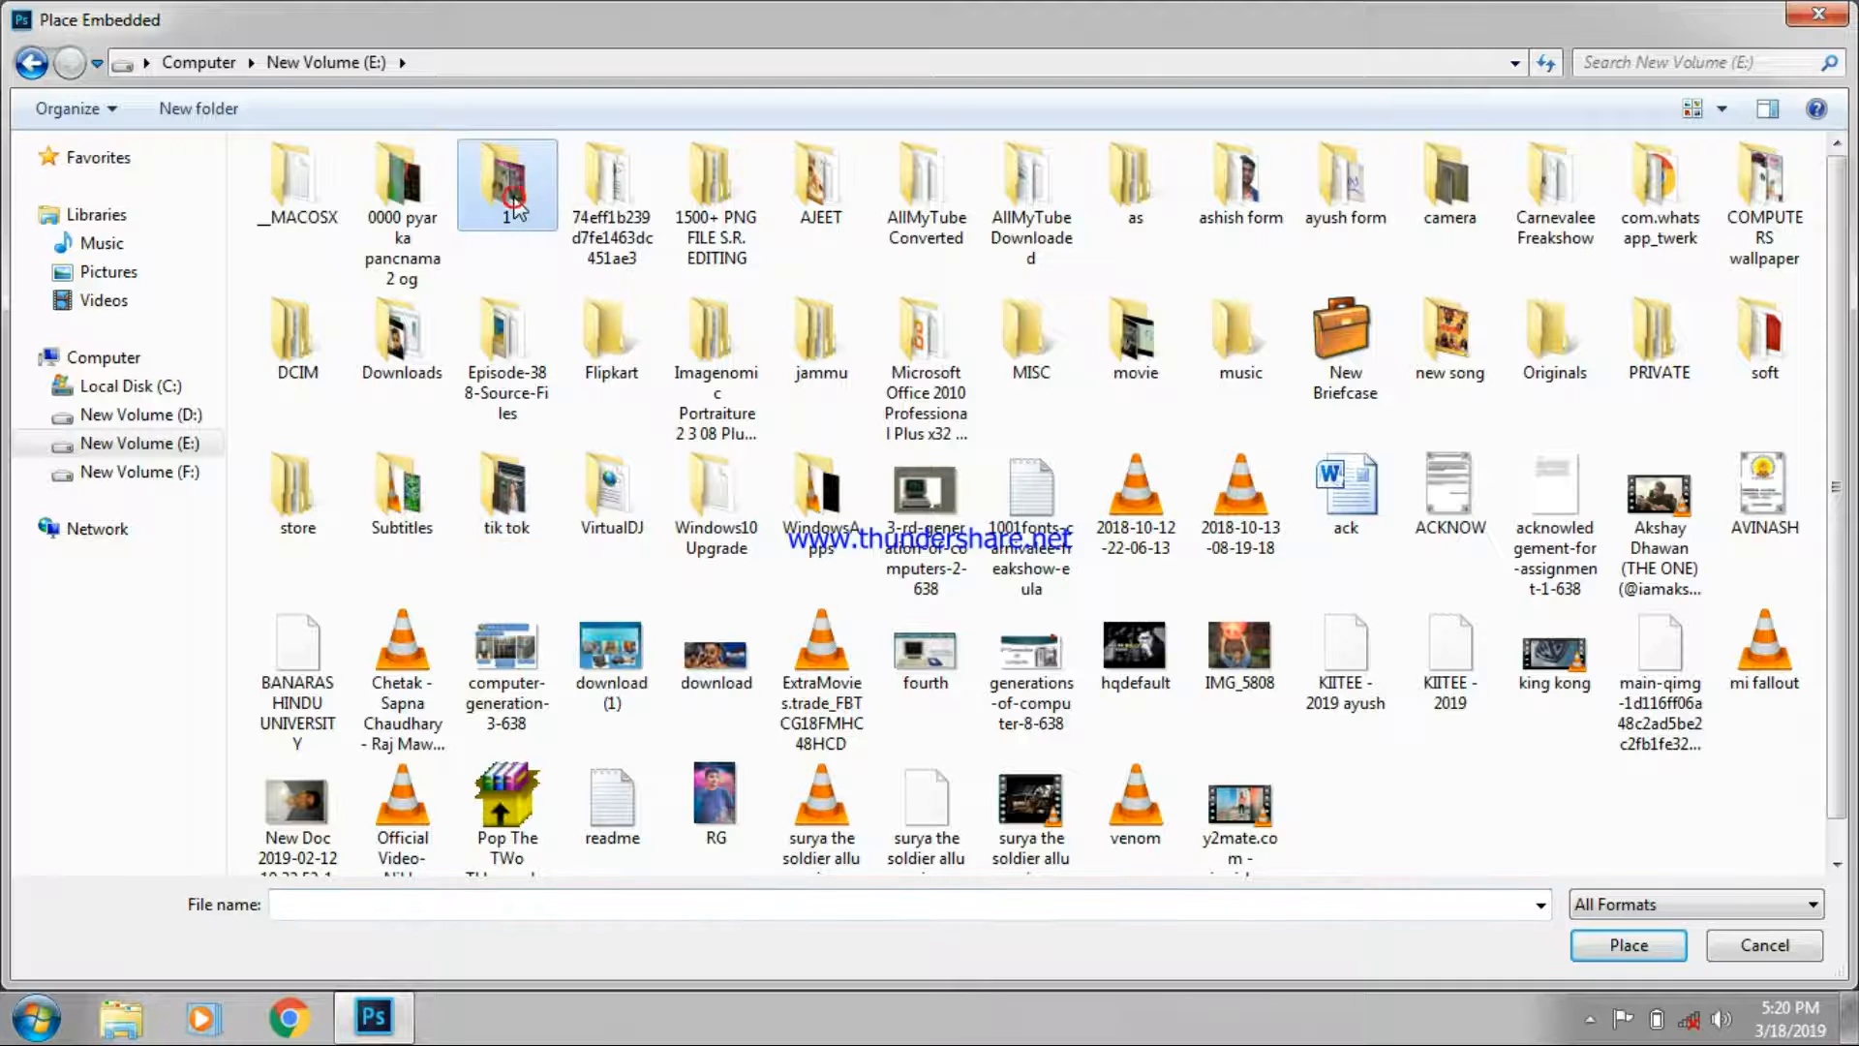
double_click(697, 237)
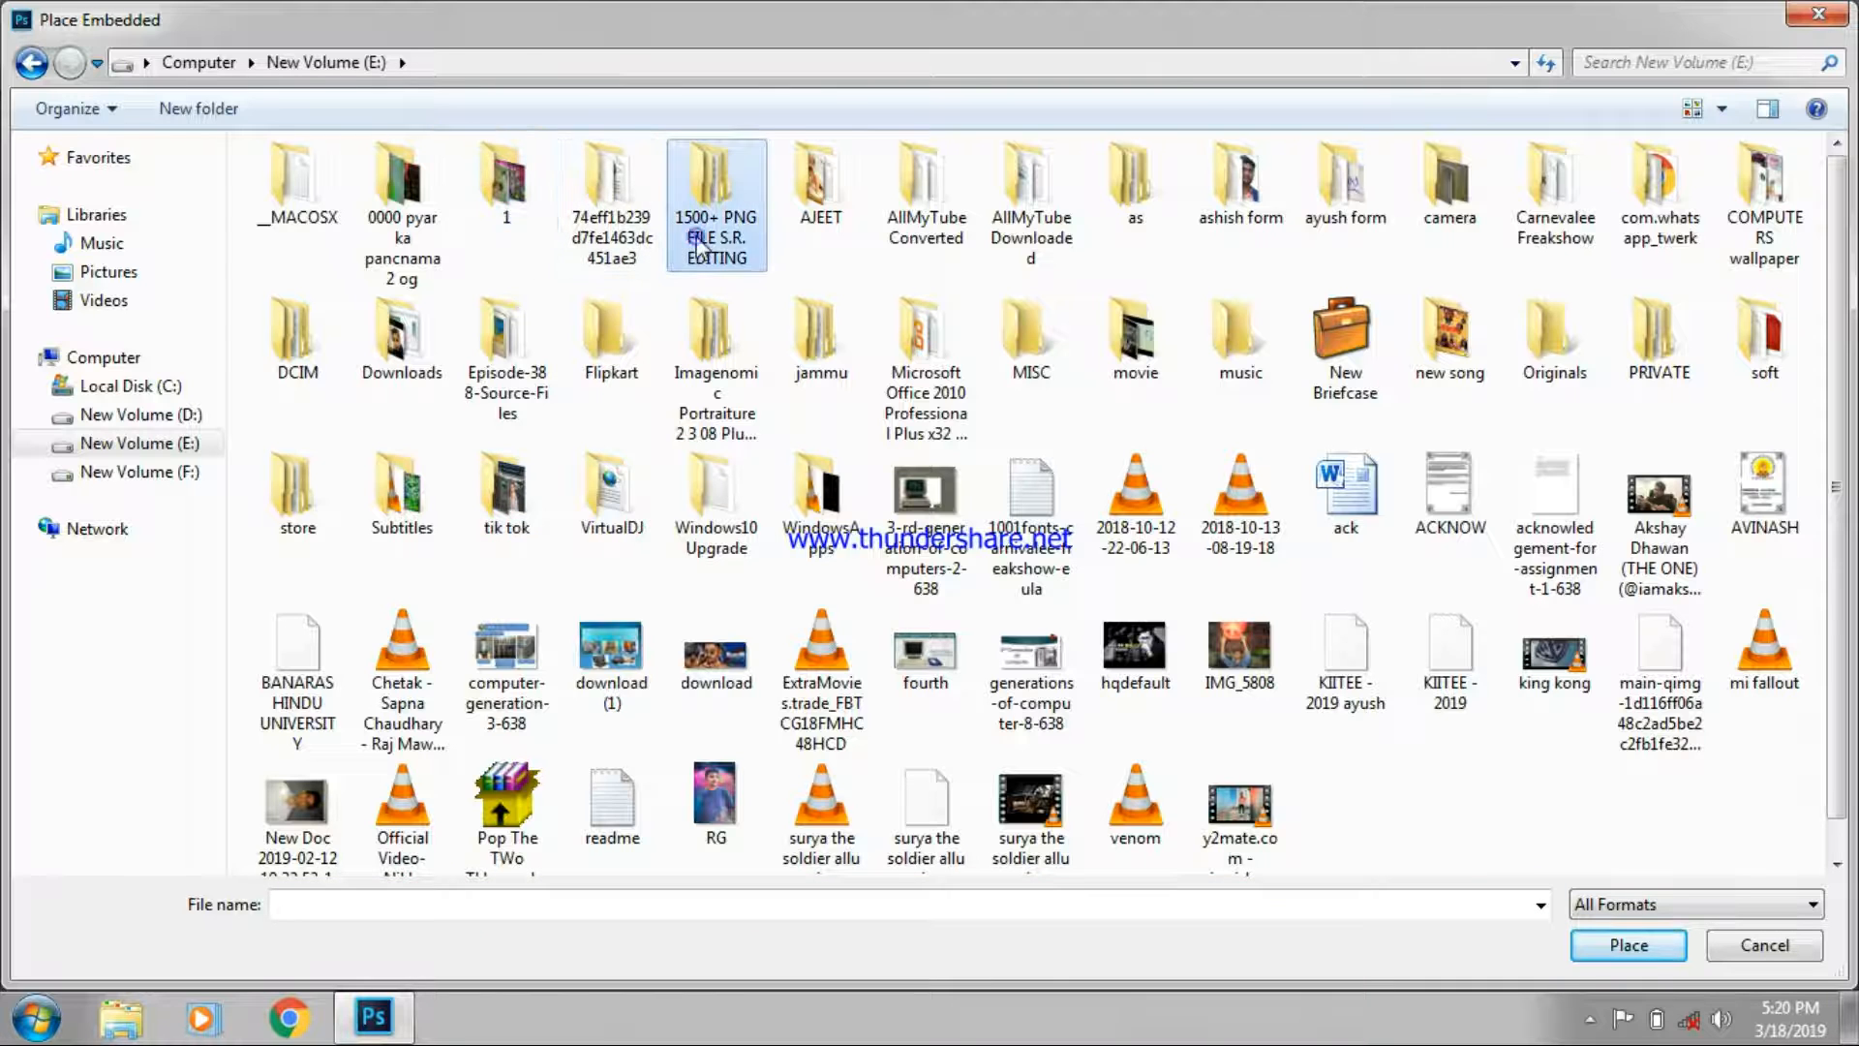
double_click(691, 199)
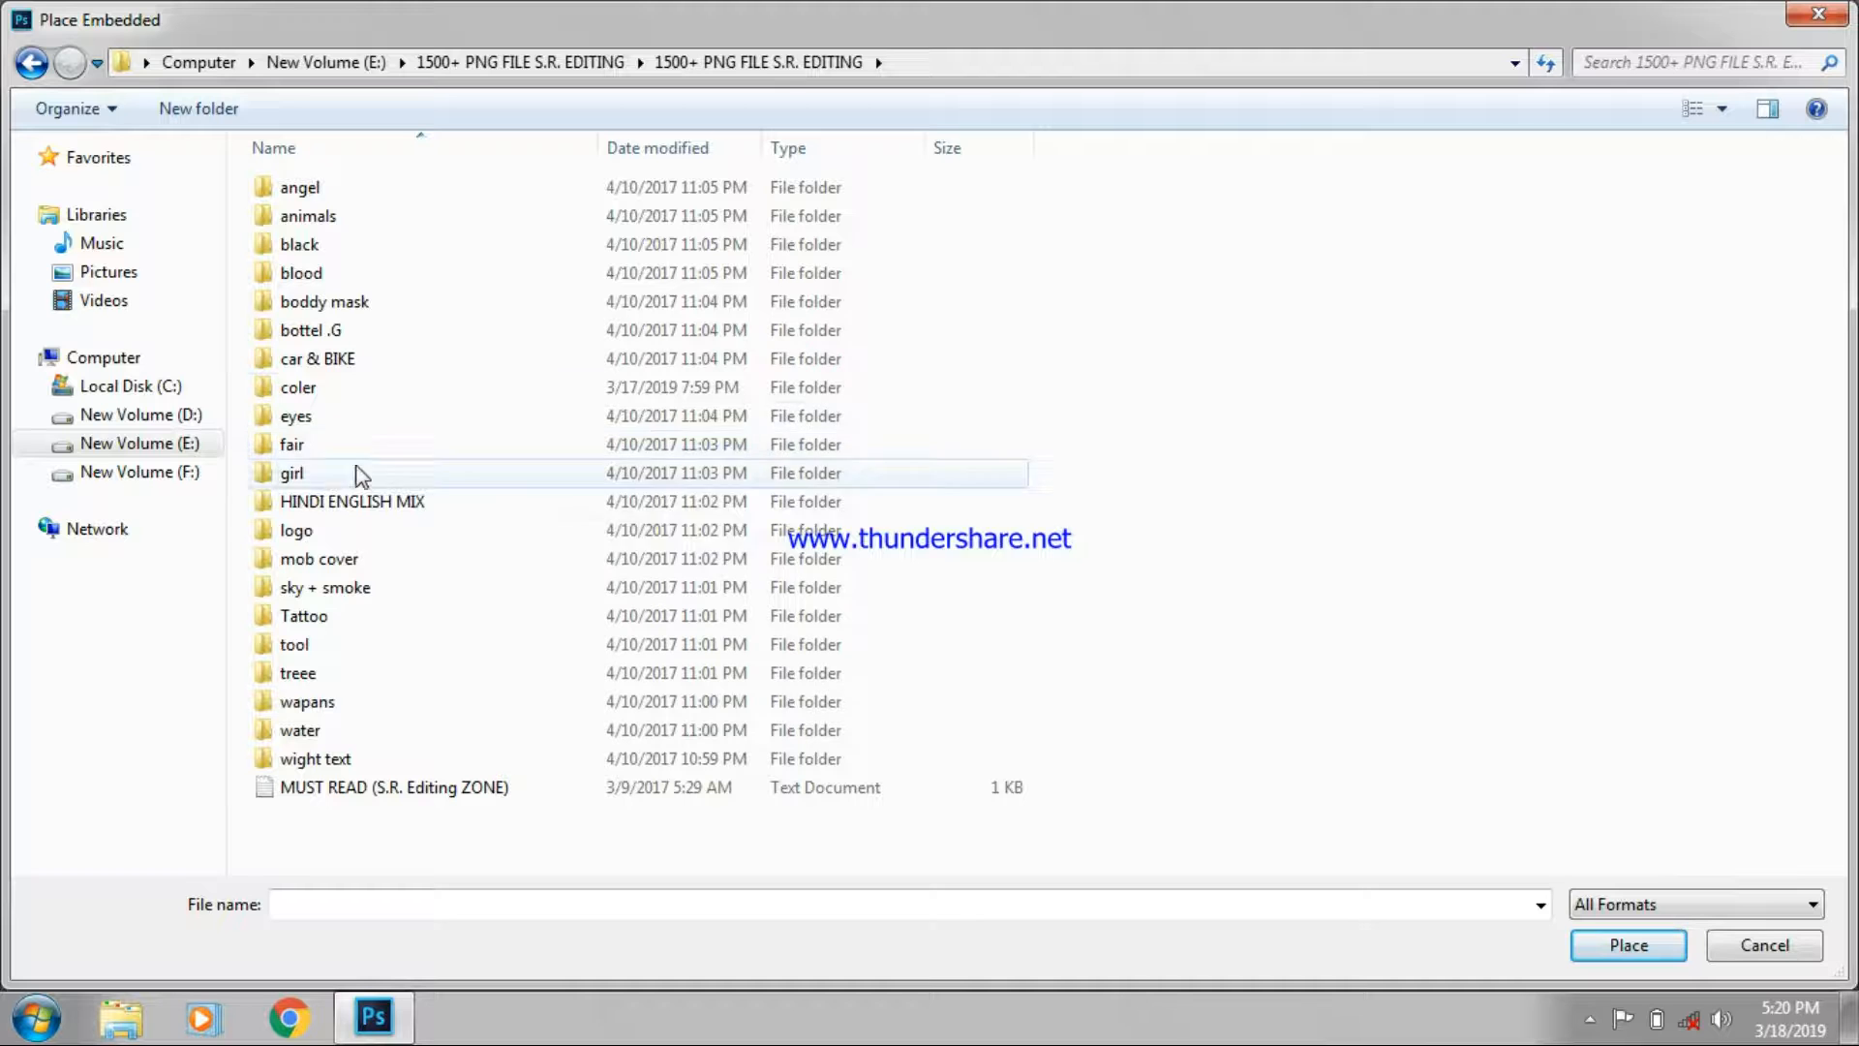
double_click(323, 389)
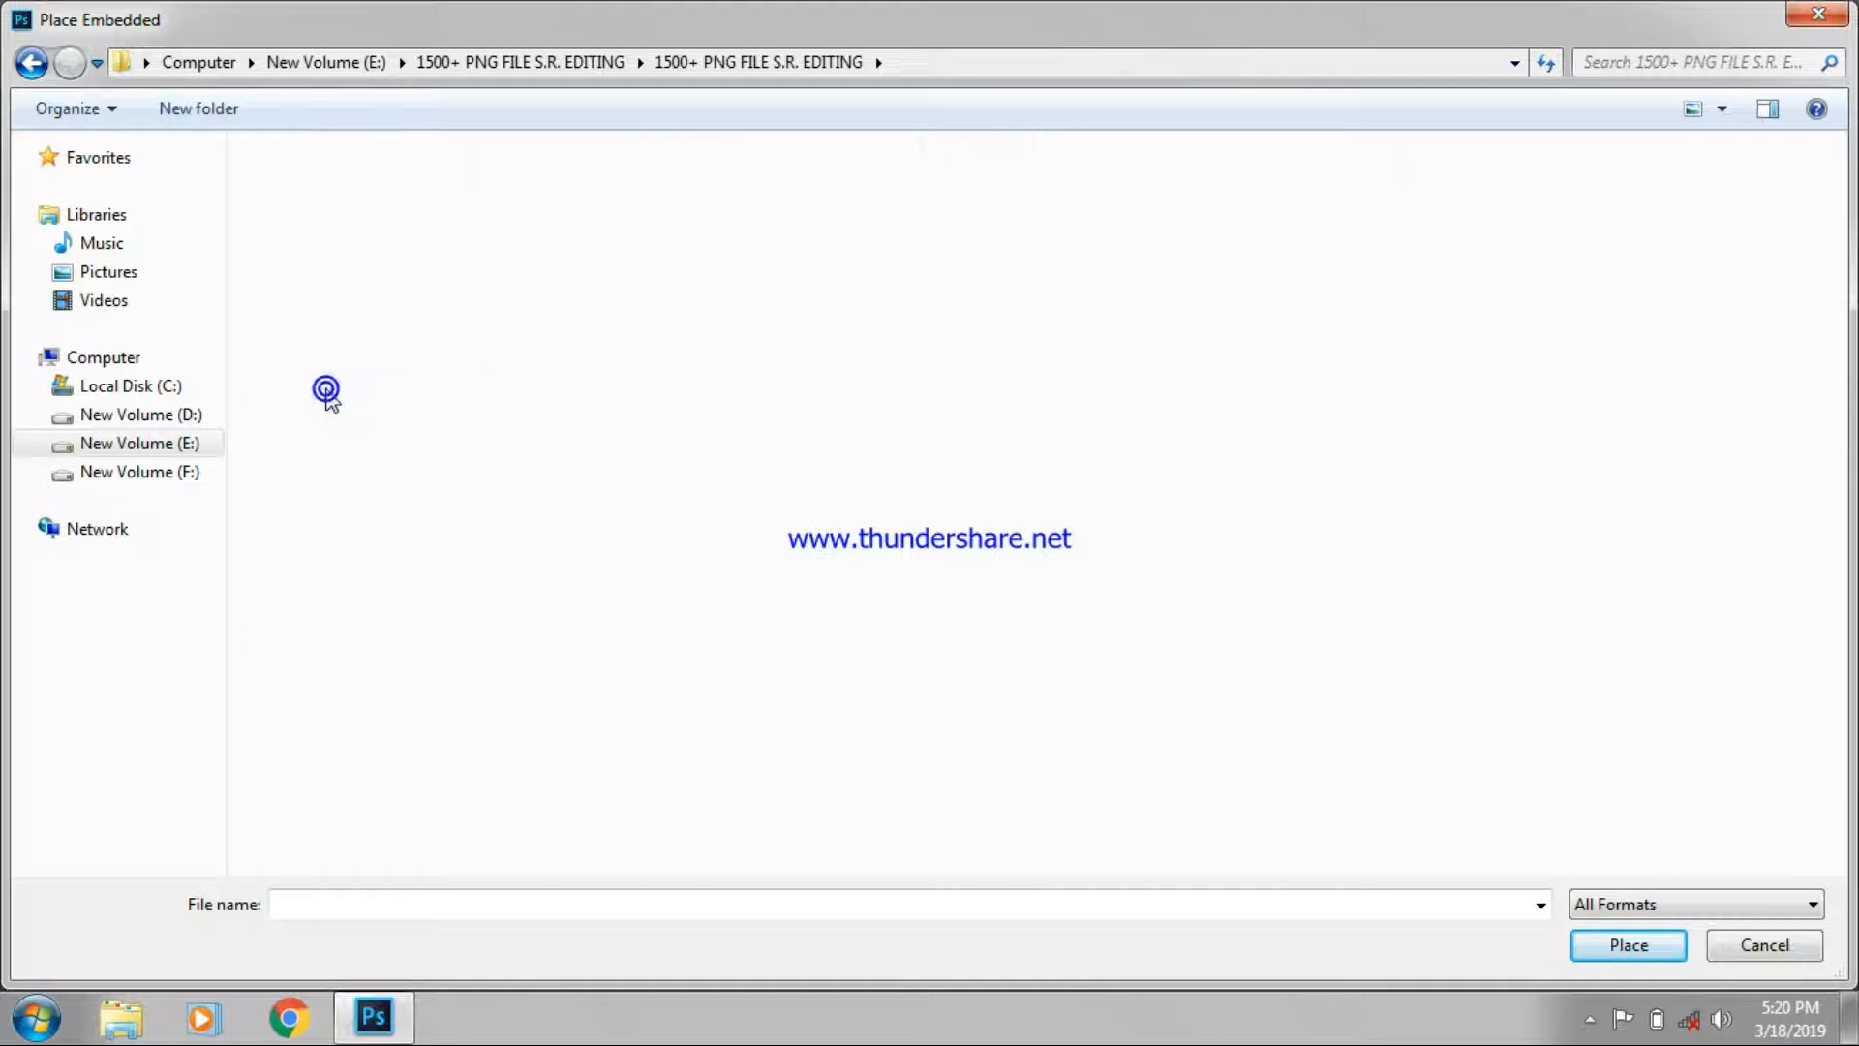
left_click_drag(1833, 232, 1855, 807)
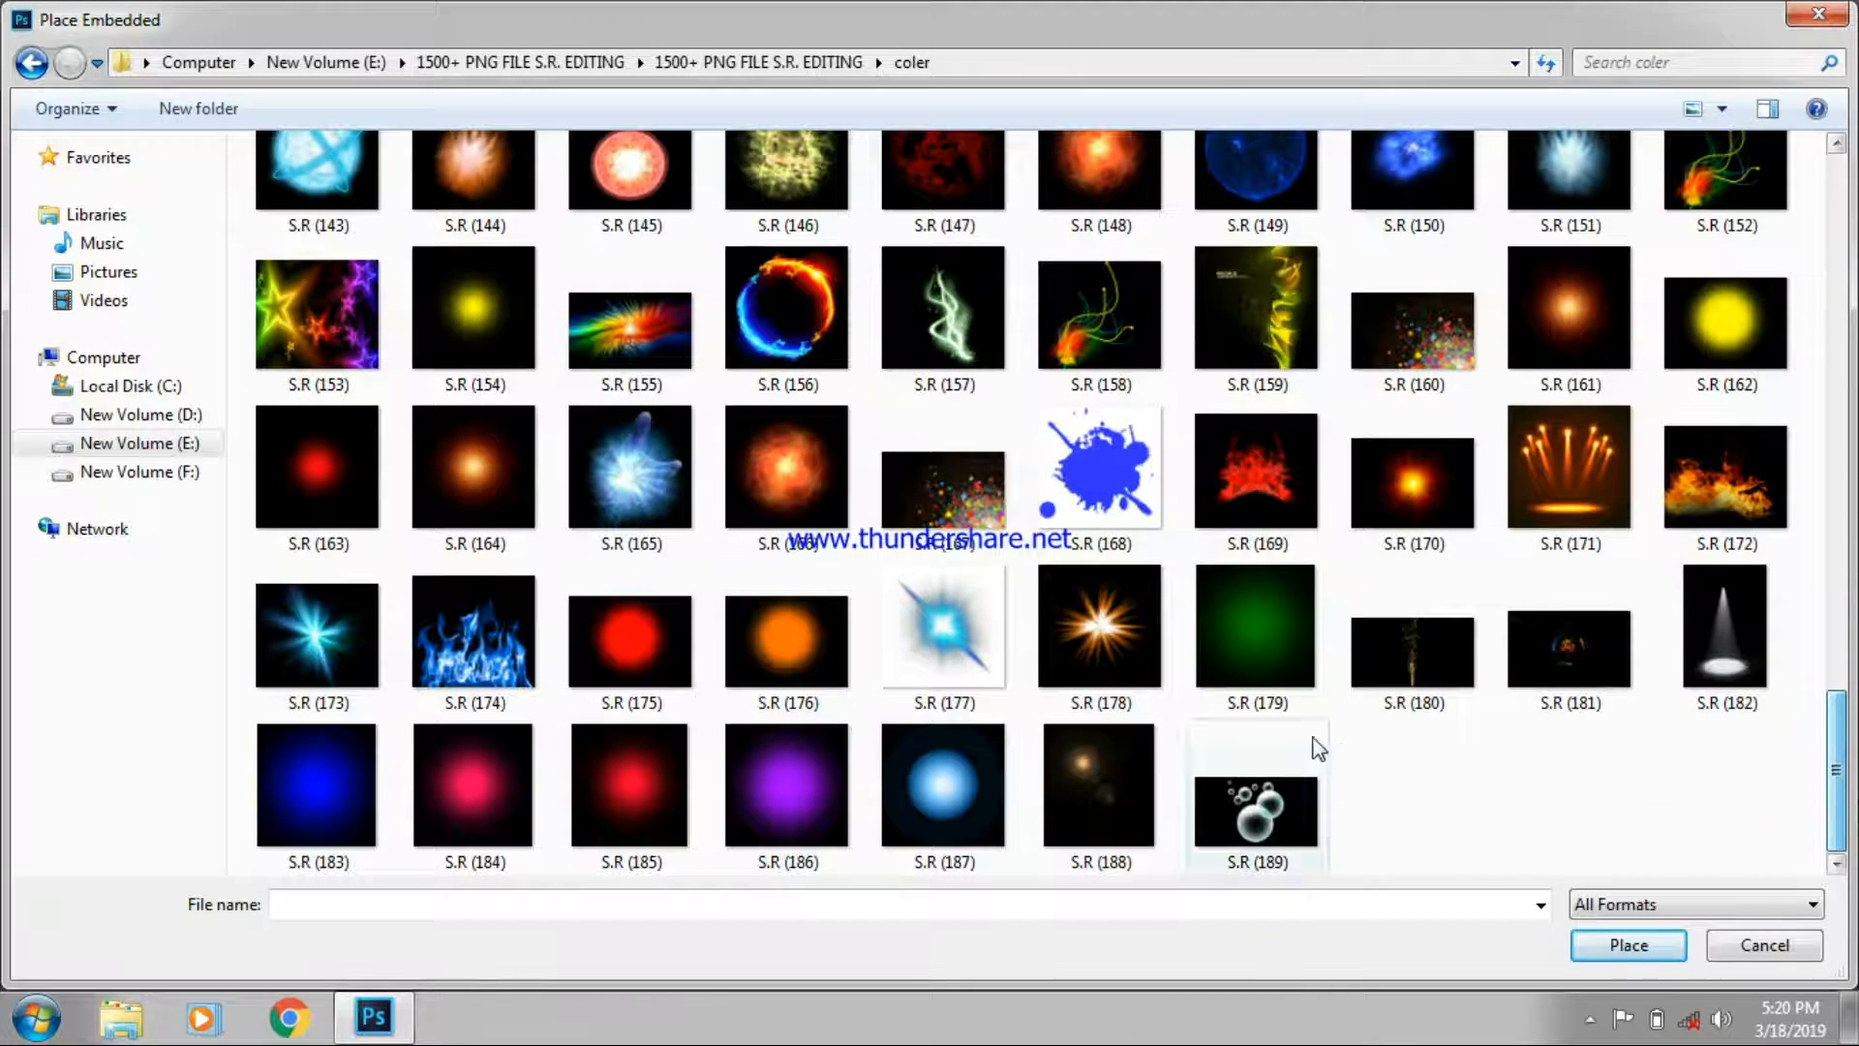
- Place the sign image from a folder on drive E and move it over the lower part of the portrait
left_click(322, 62)
double_click(402, 193)
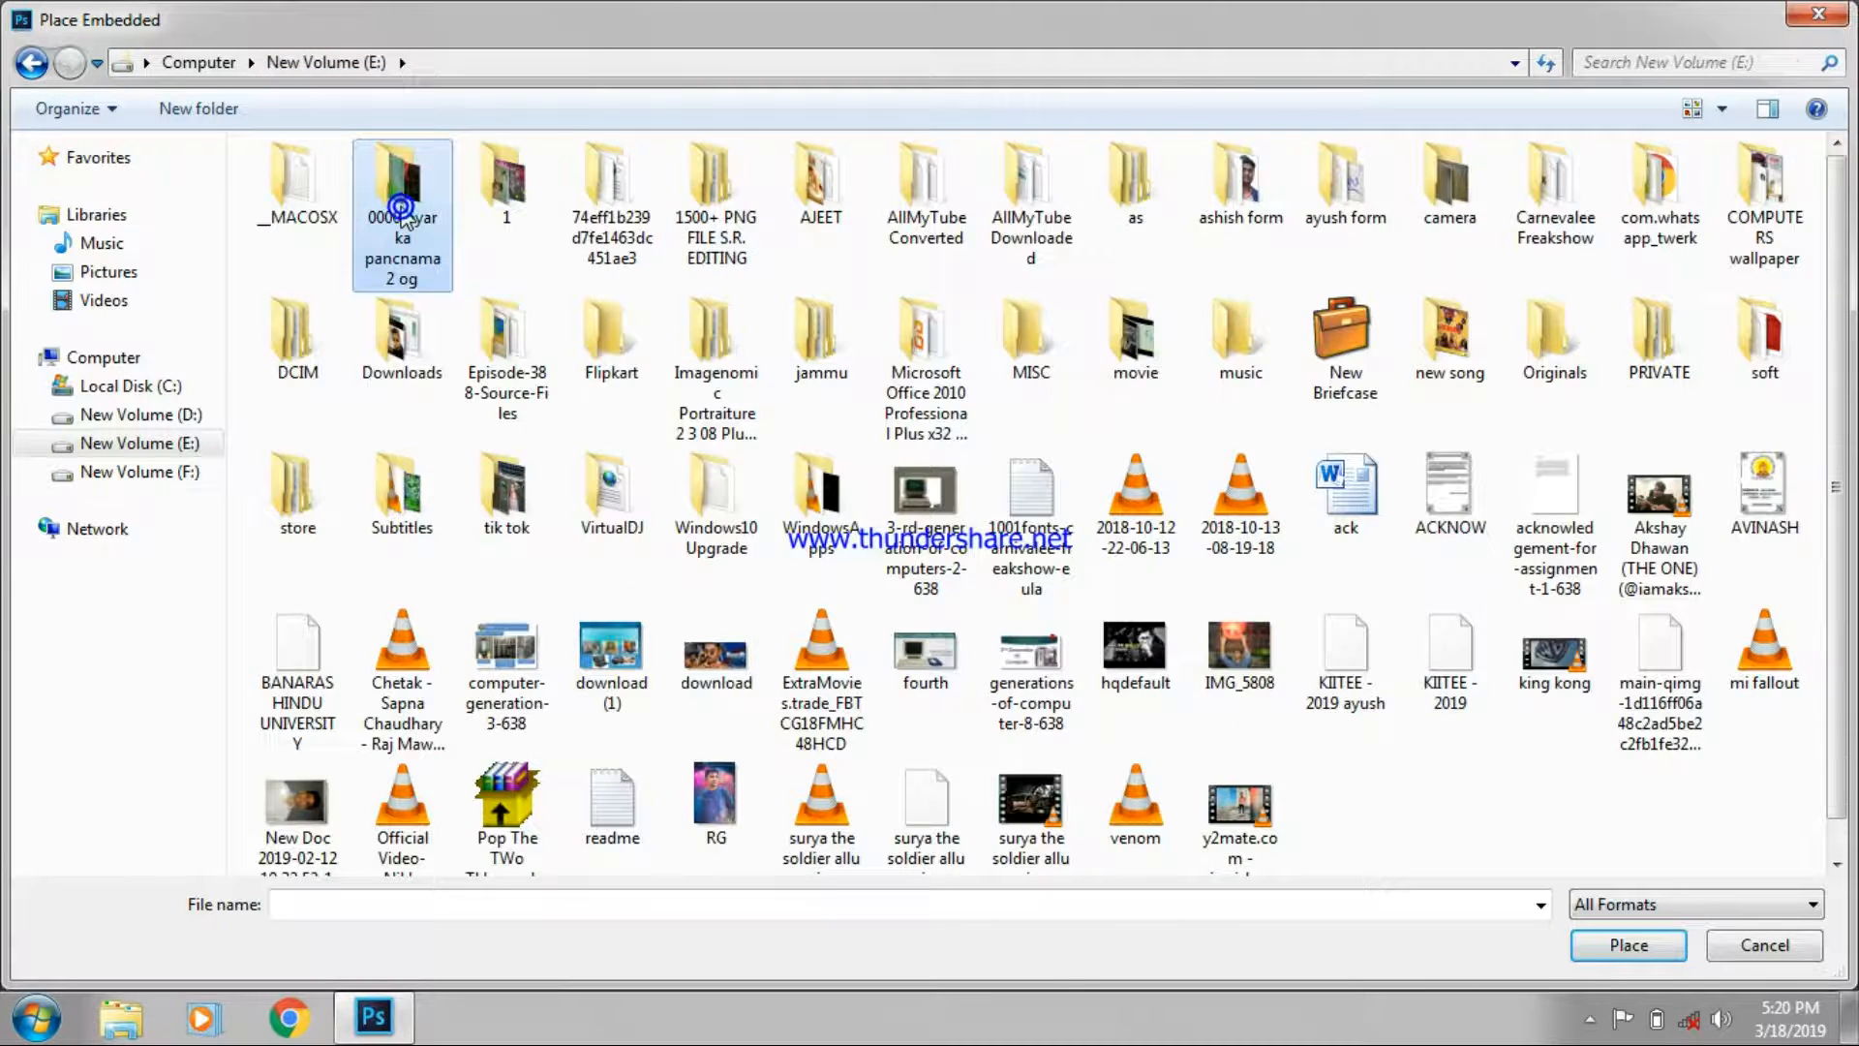
double_click(1236, 673)
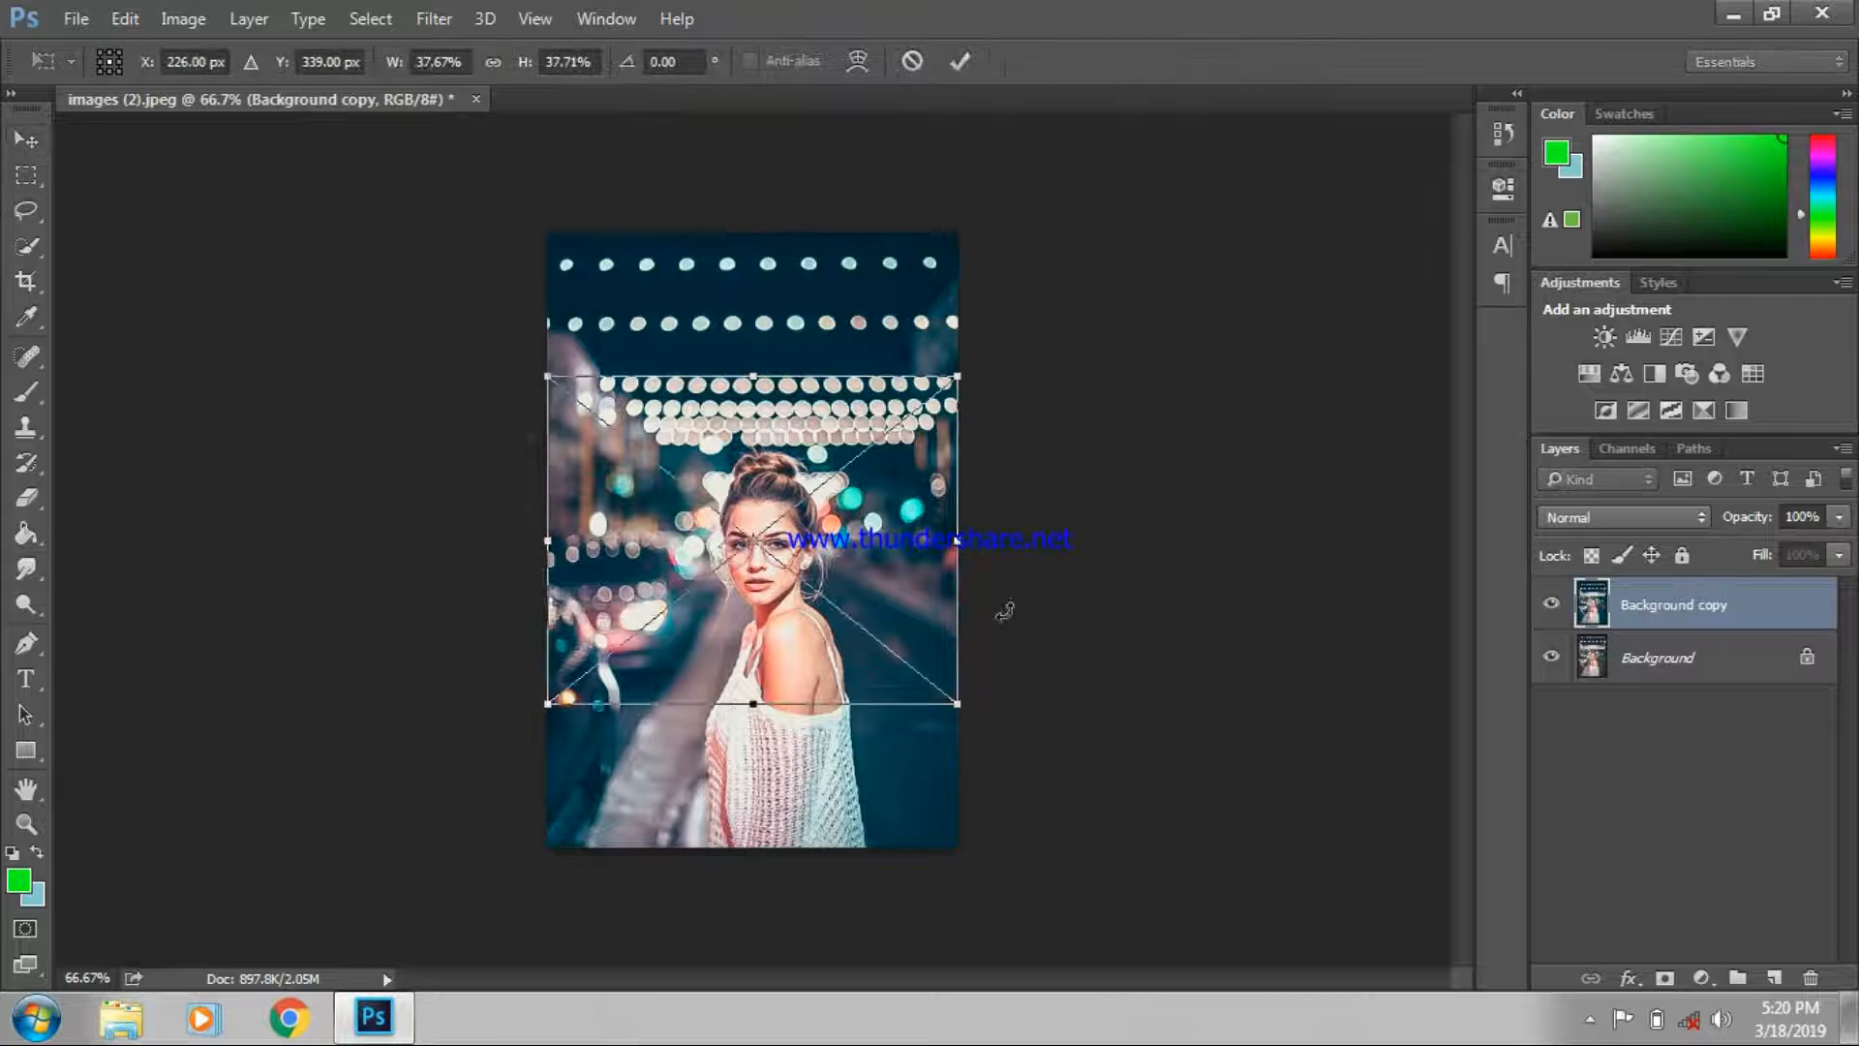
left_click_drag(840, 604, 820, 852)
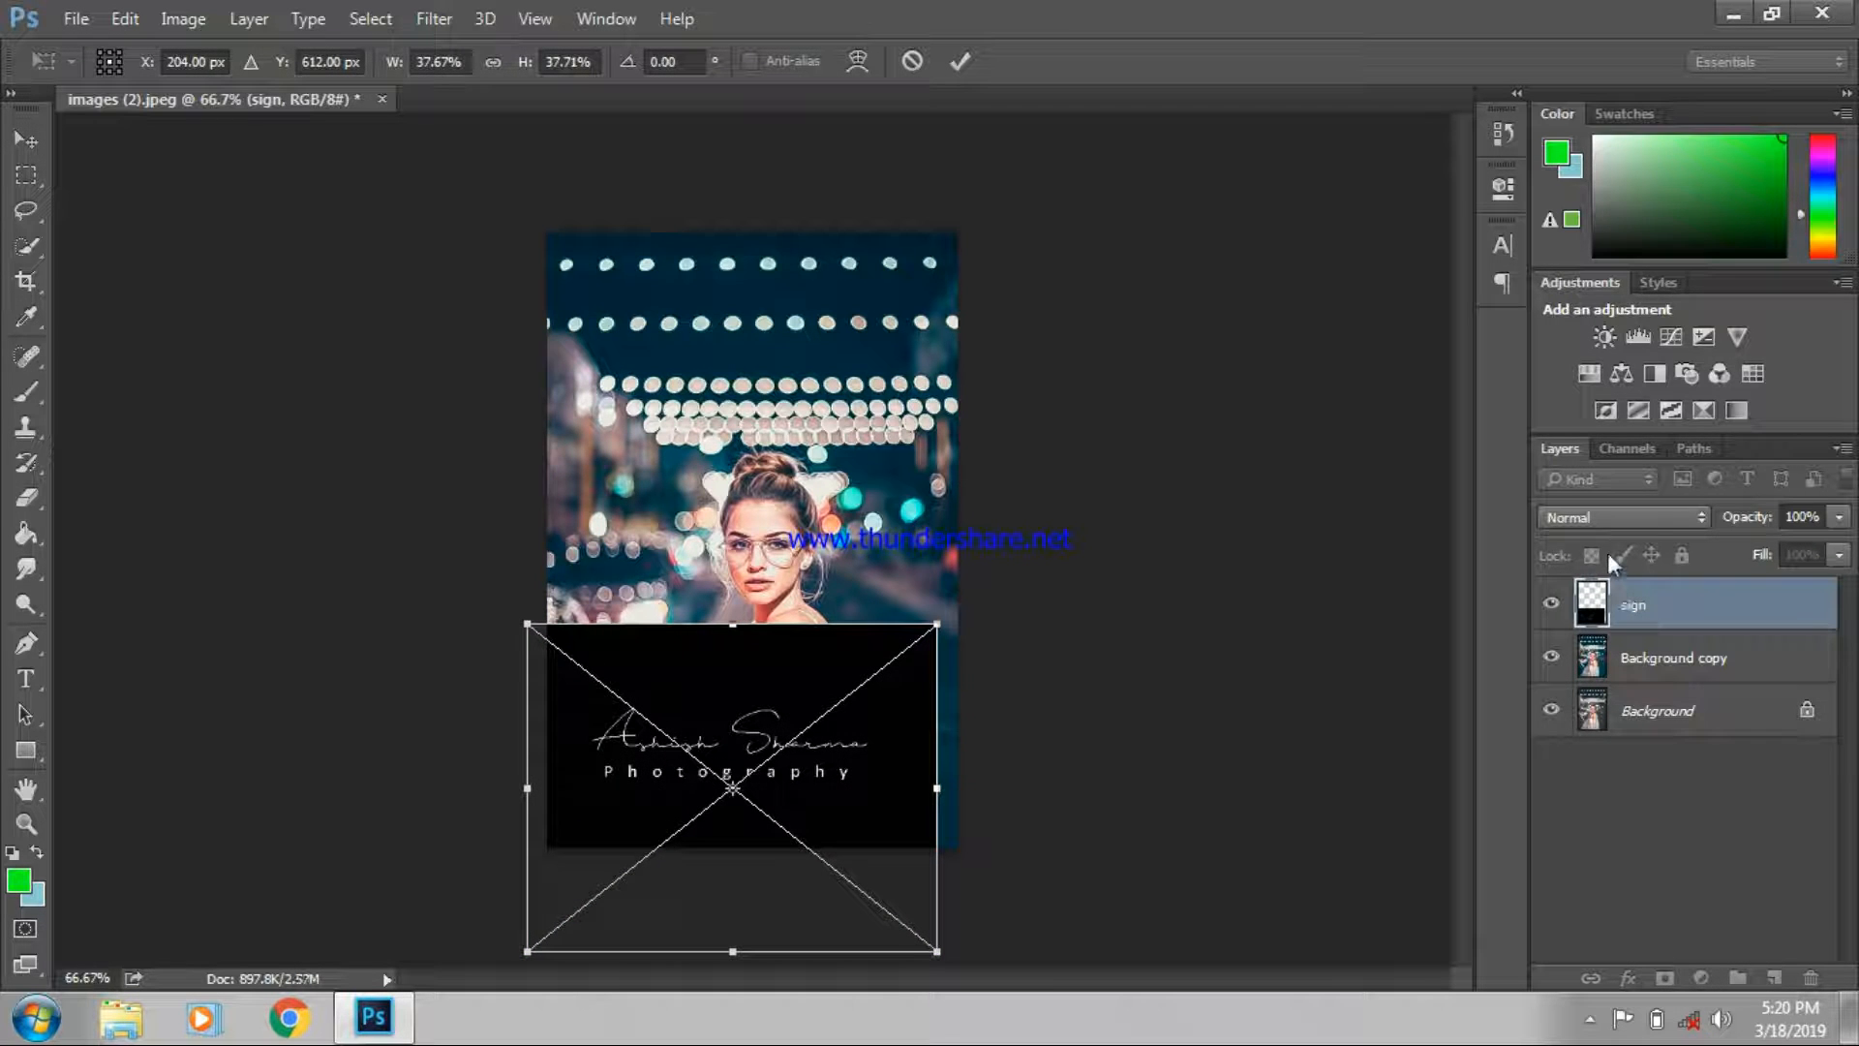
- Set the sign layer's blending mode to Screen, centre it horizontally over the photo's lower edge and commit the placement
left_click(1602, 521)
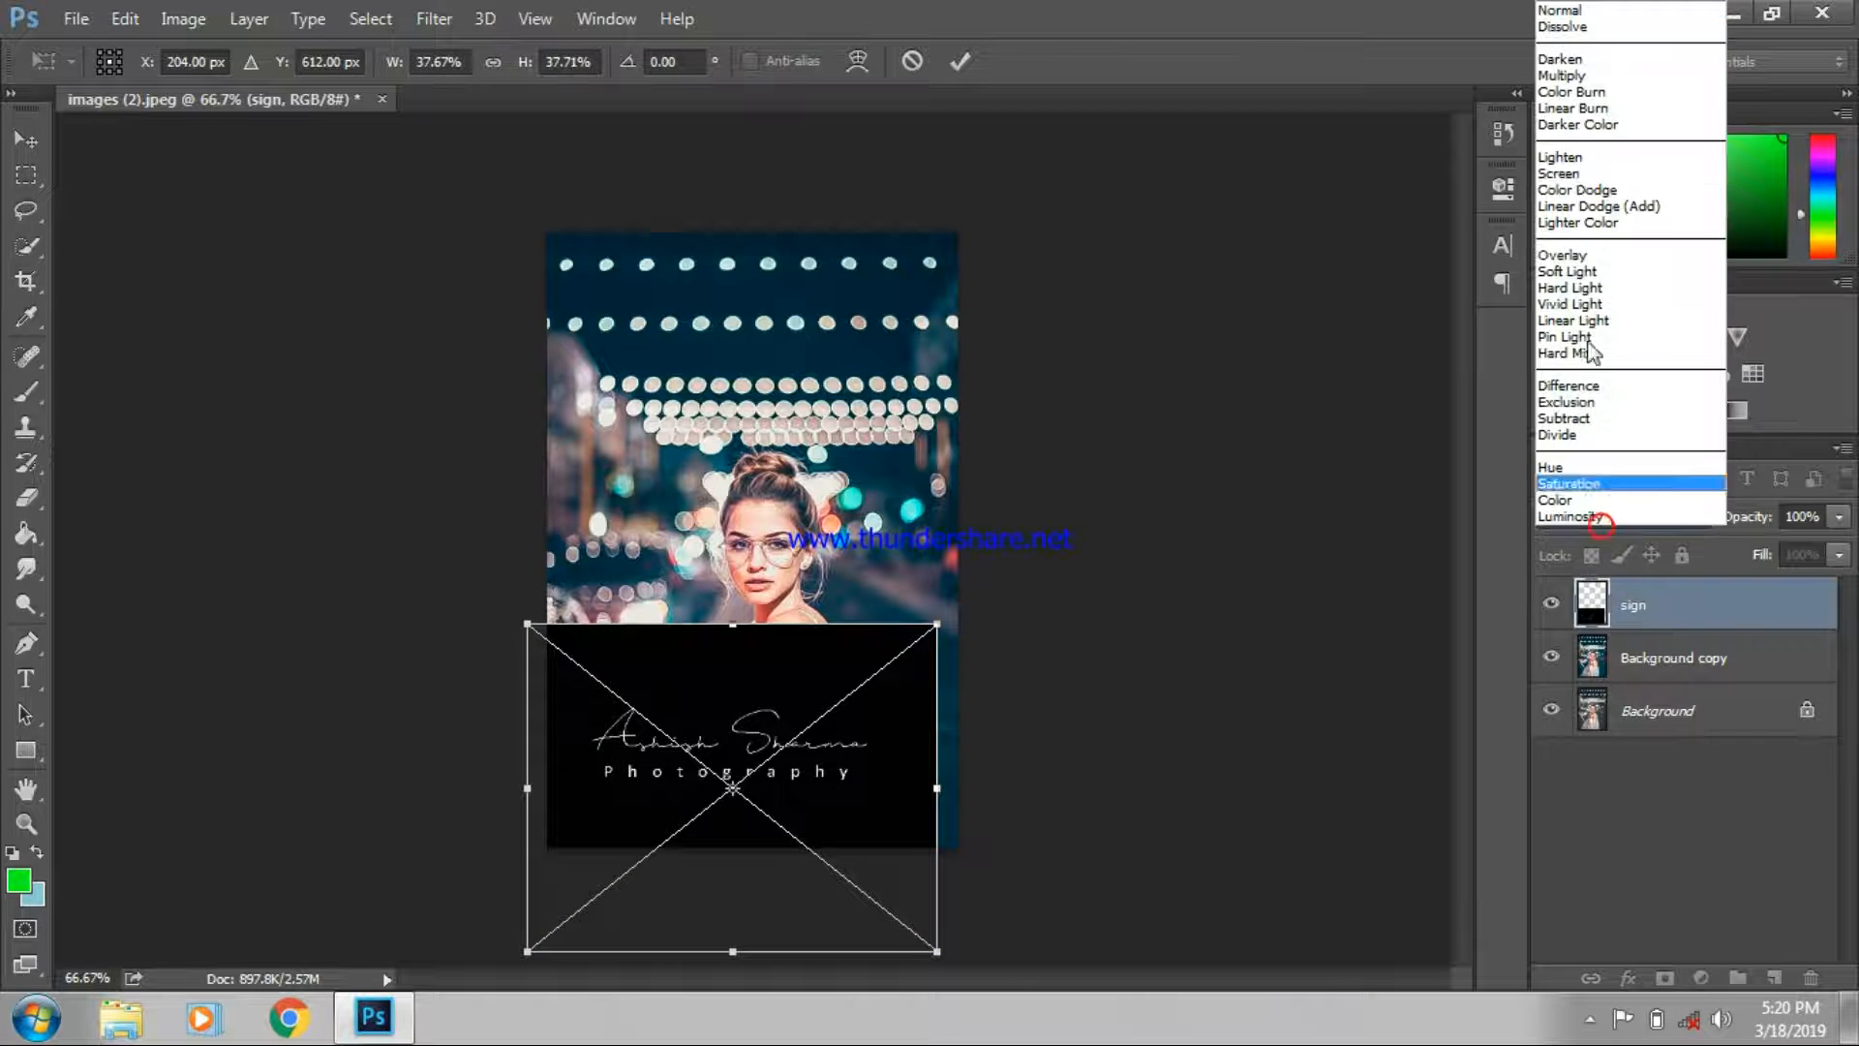
left_click(1563, 172)
mouse_move(781, 810)
left_mouse_down()
mouse_move(768, 343)
mouse_move(801, 862)
left_mouse_up()
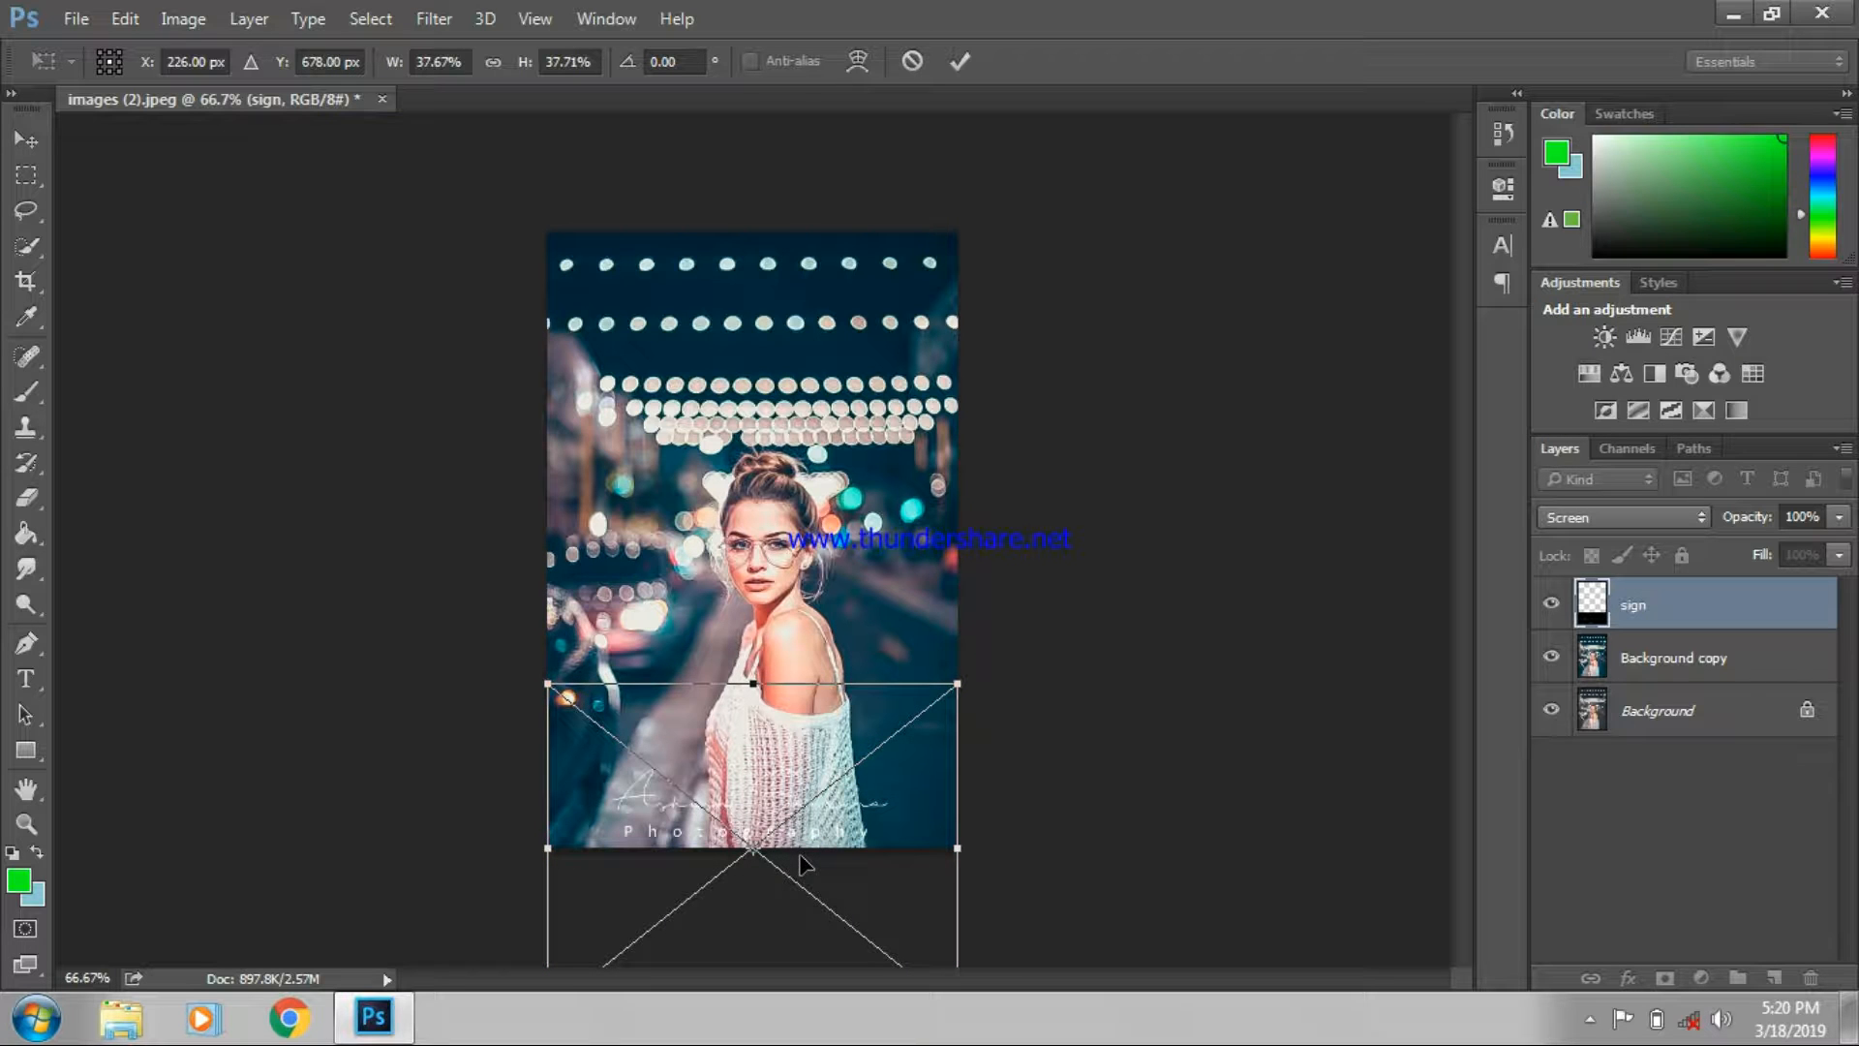
double_click(802, 857)
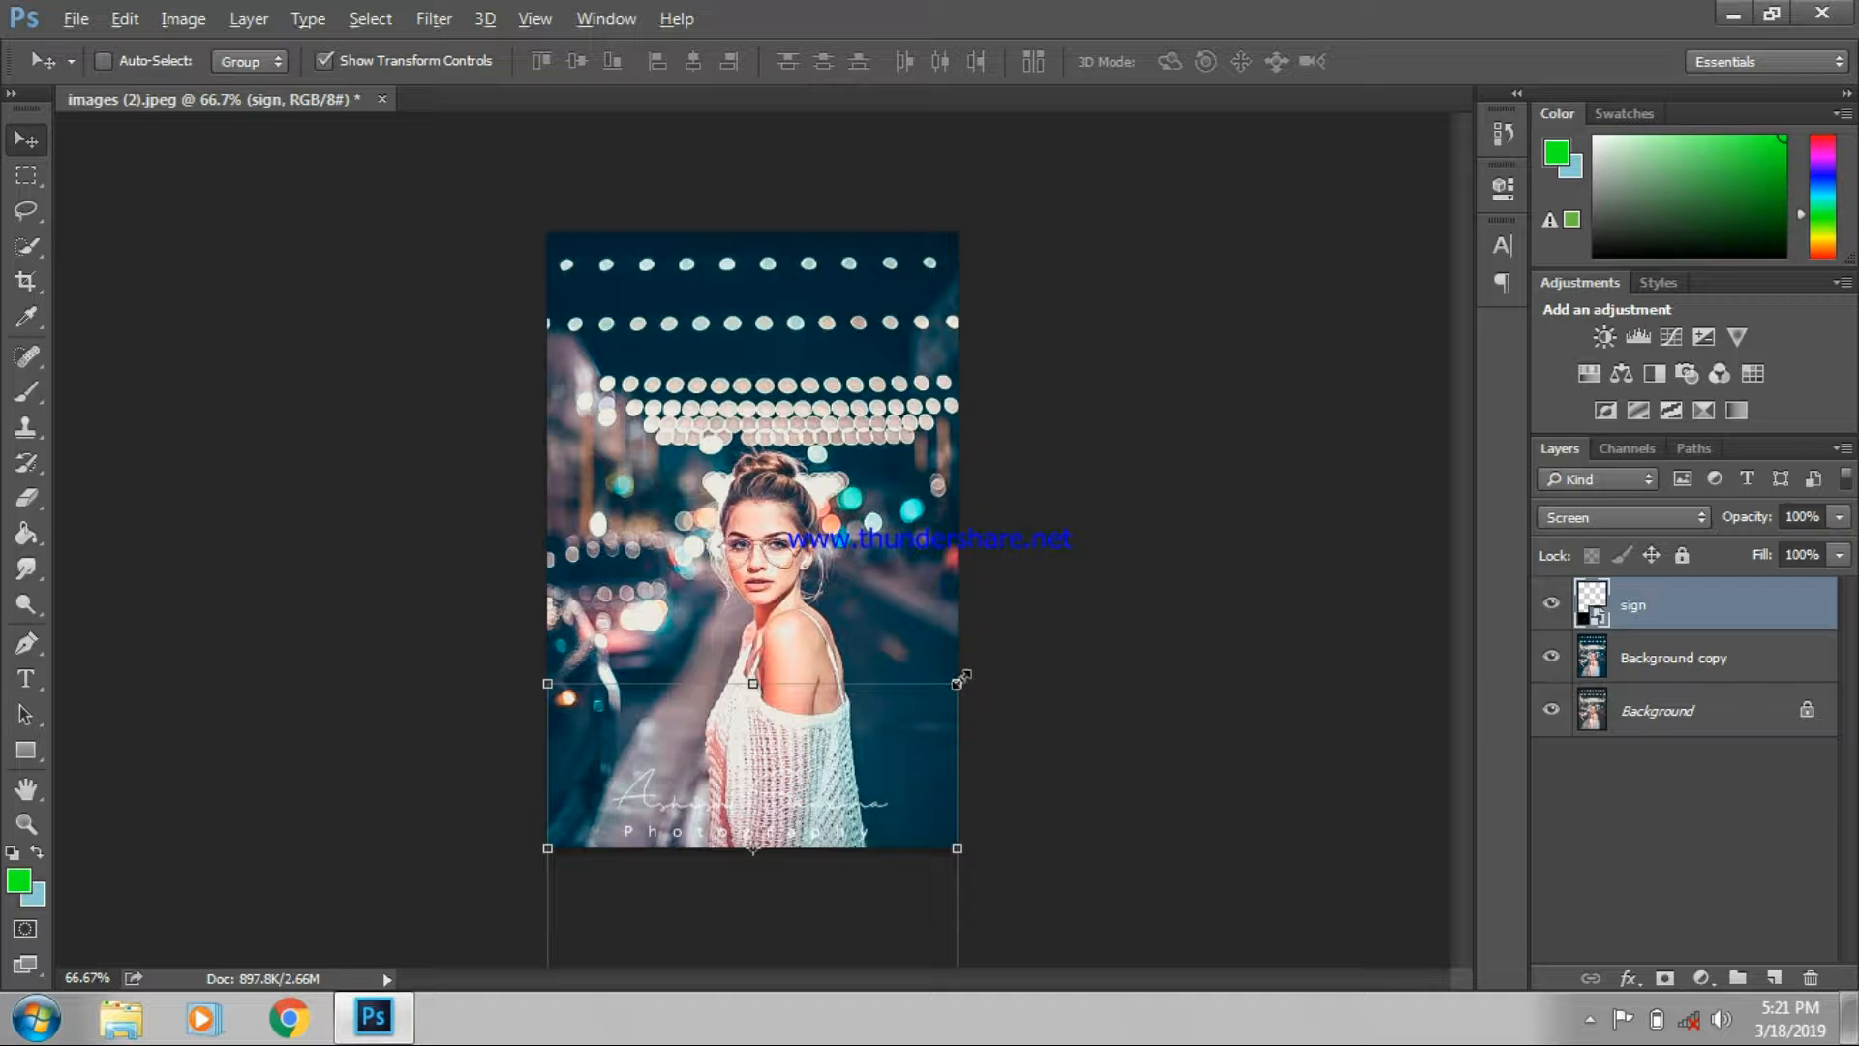
- Scale the signature down to about 22.4% and move it to the portrait's lower-left corner, applying the transform
left_click_drag(960, 677, 873, 741)
left_click_drag(818, 870, 725, 857)
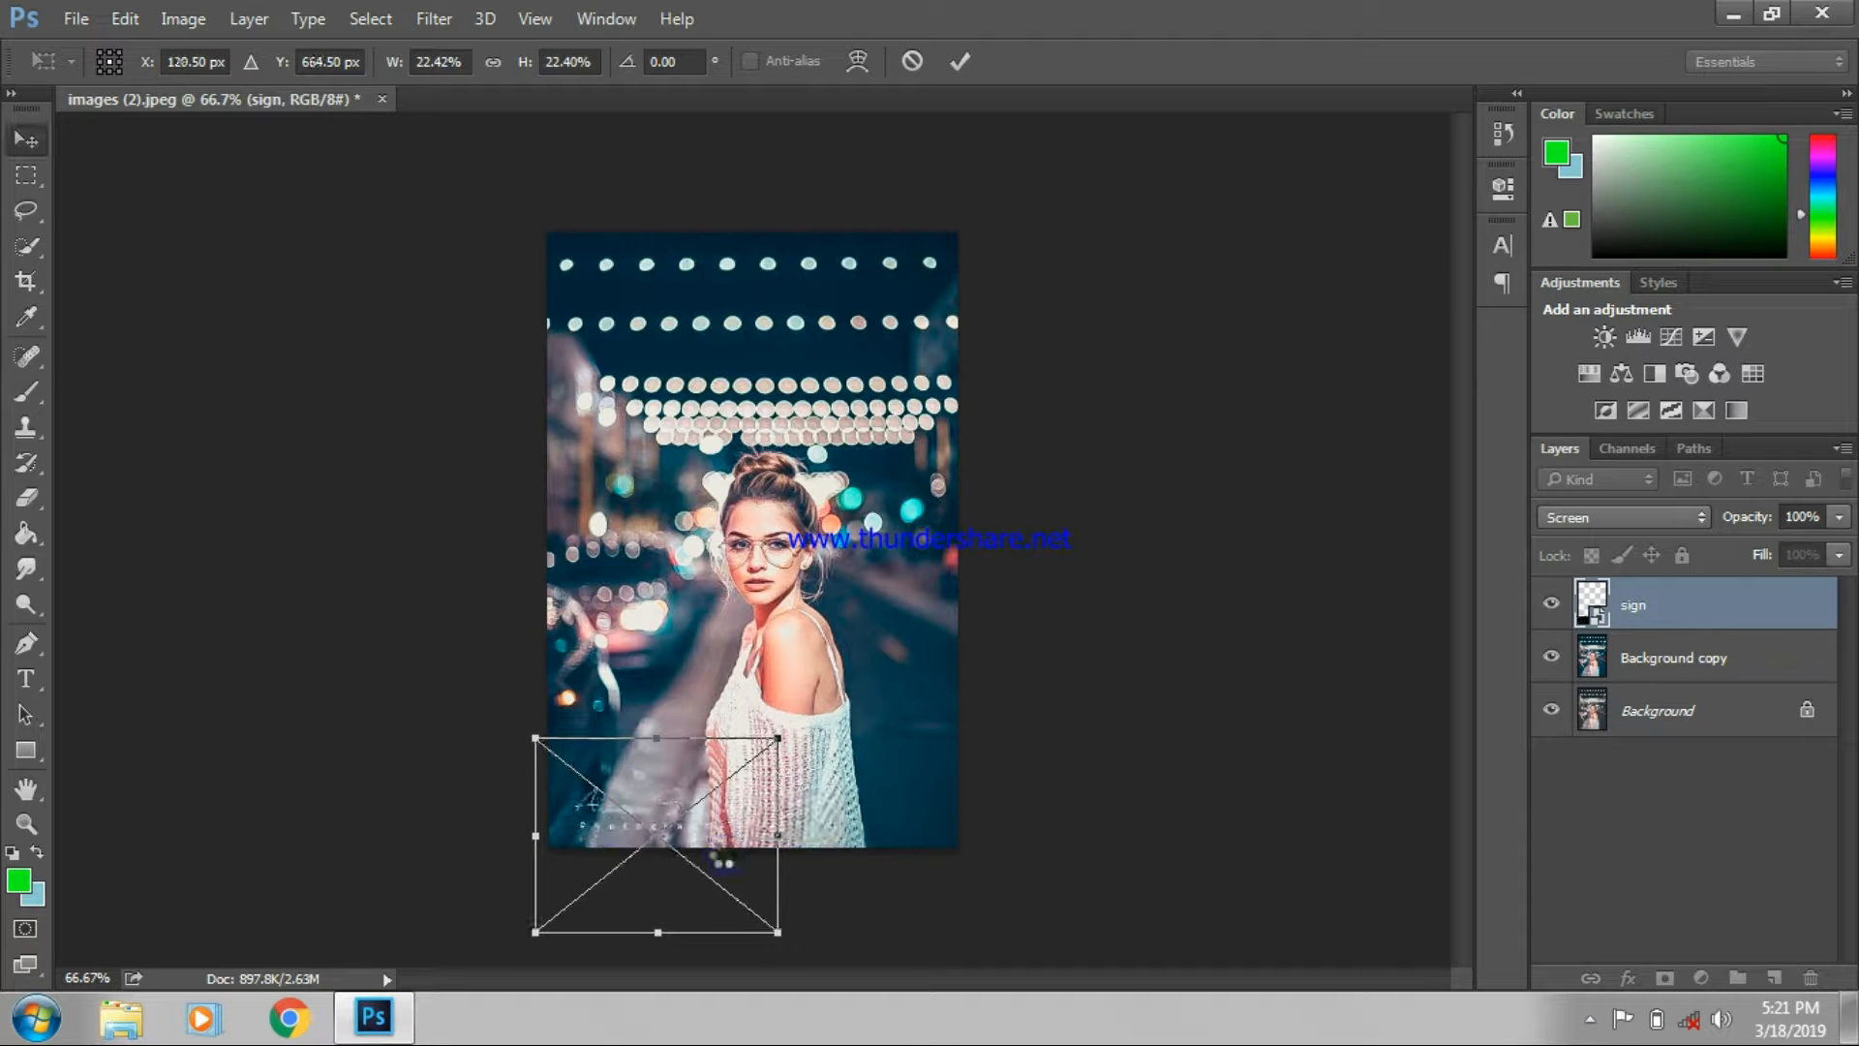
key("Return")
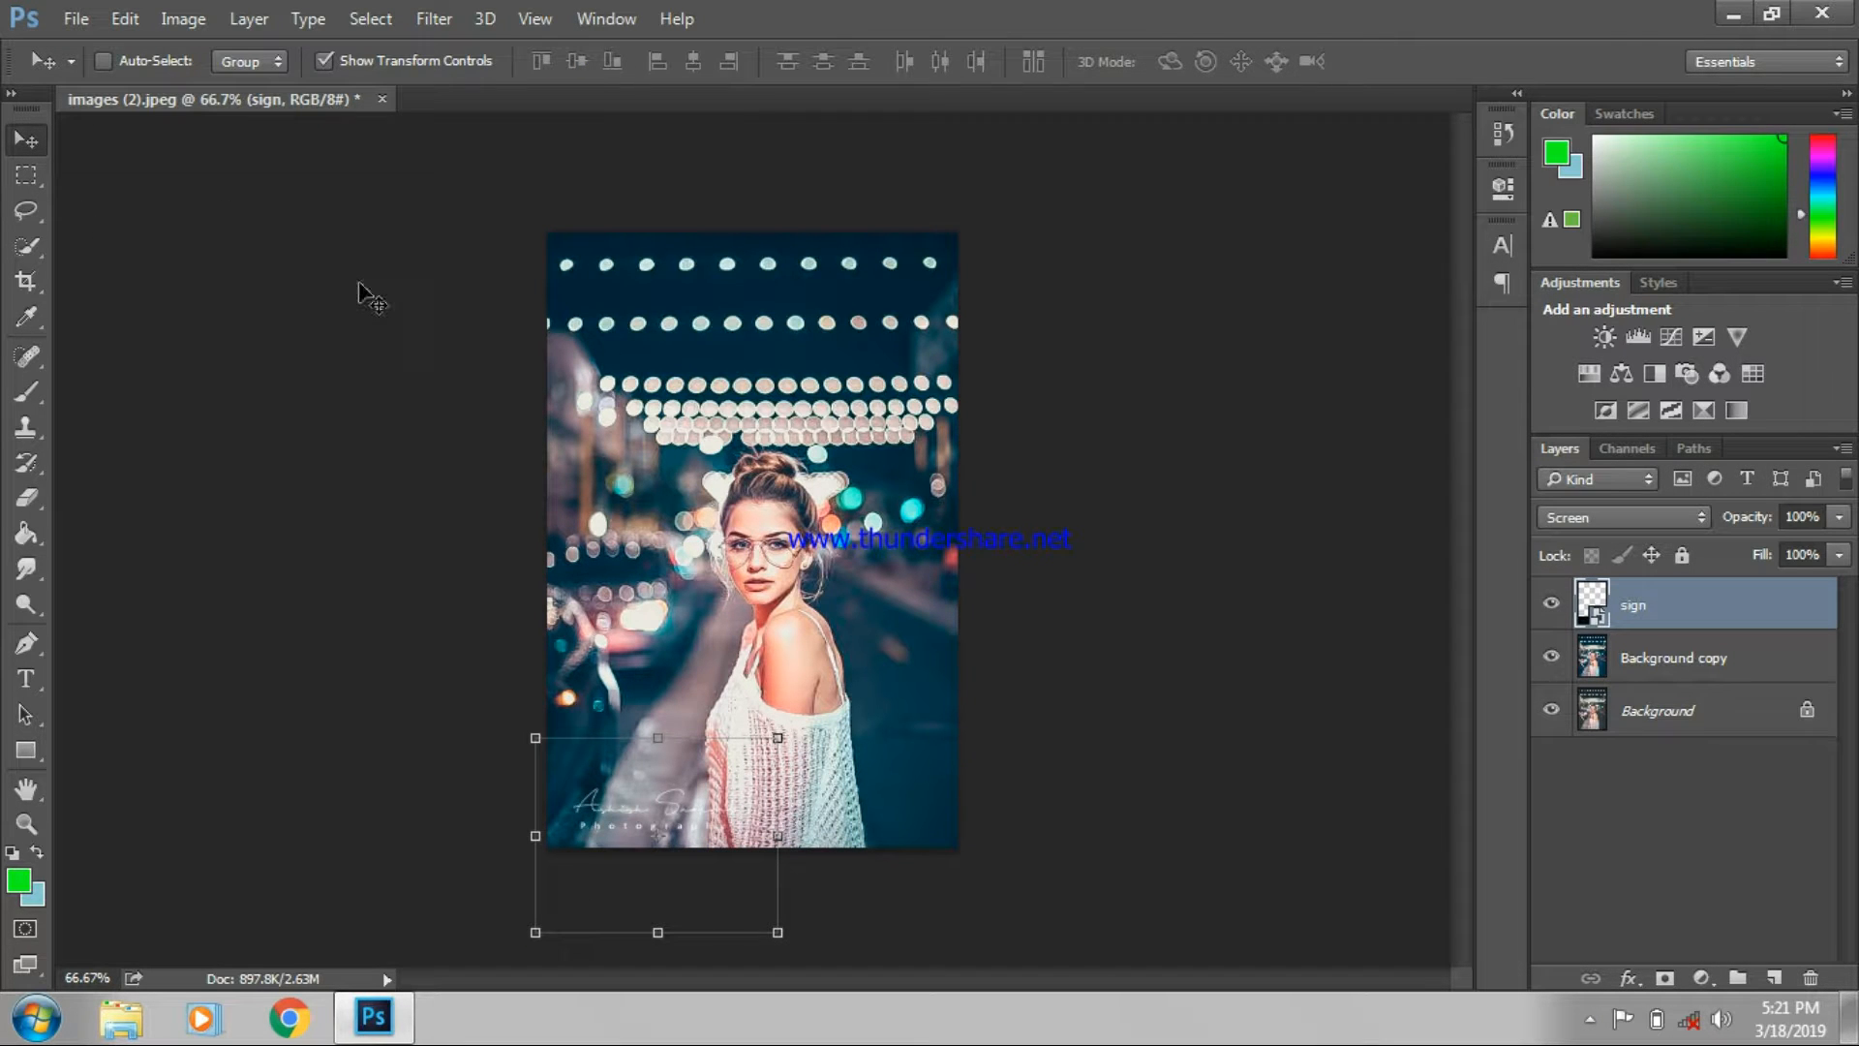
- Save the edited portrait as a JPEG copy named brandon woelfel in the tik tok folder
left_click(60, 17)
left_click(131, 299)
left_click(372, 715)
left_click(281, 461)
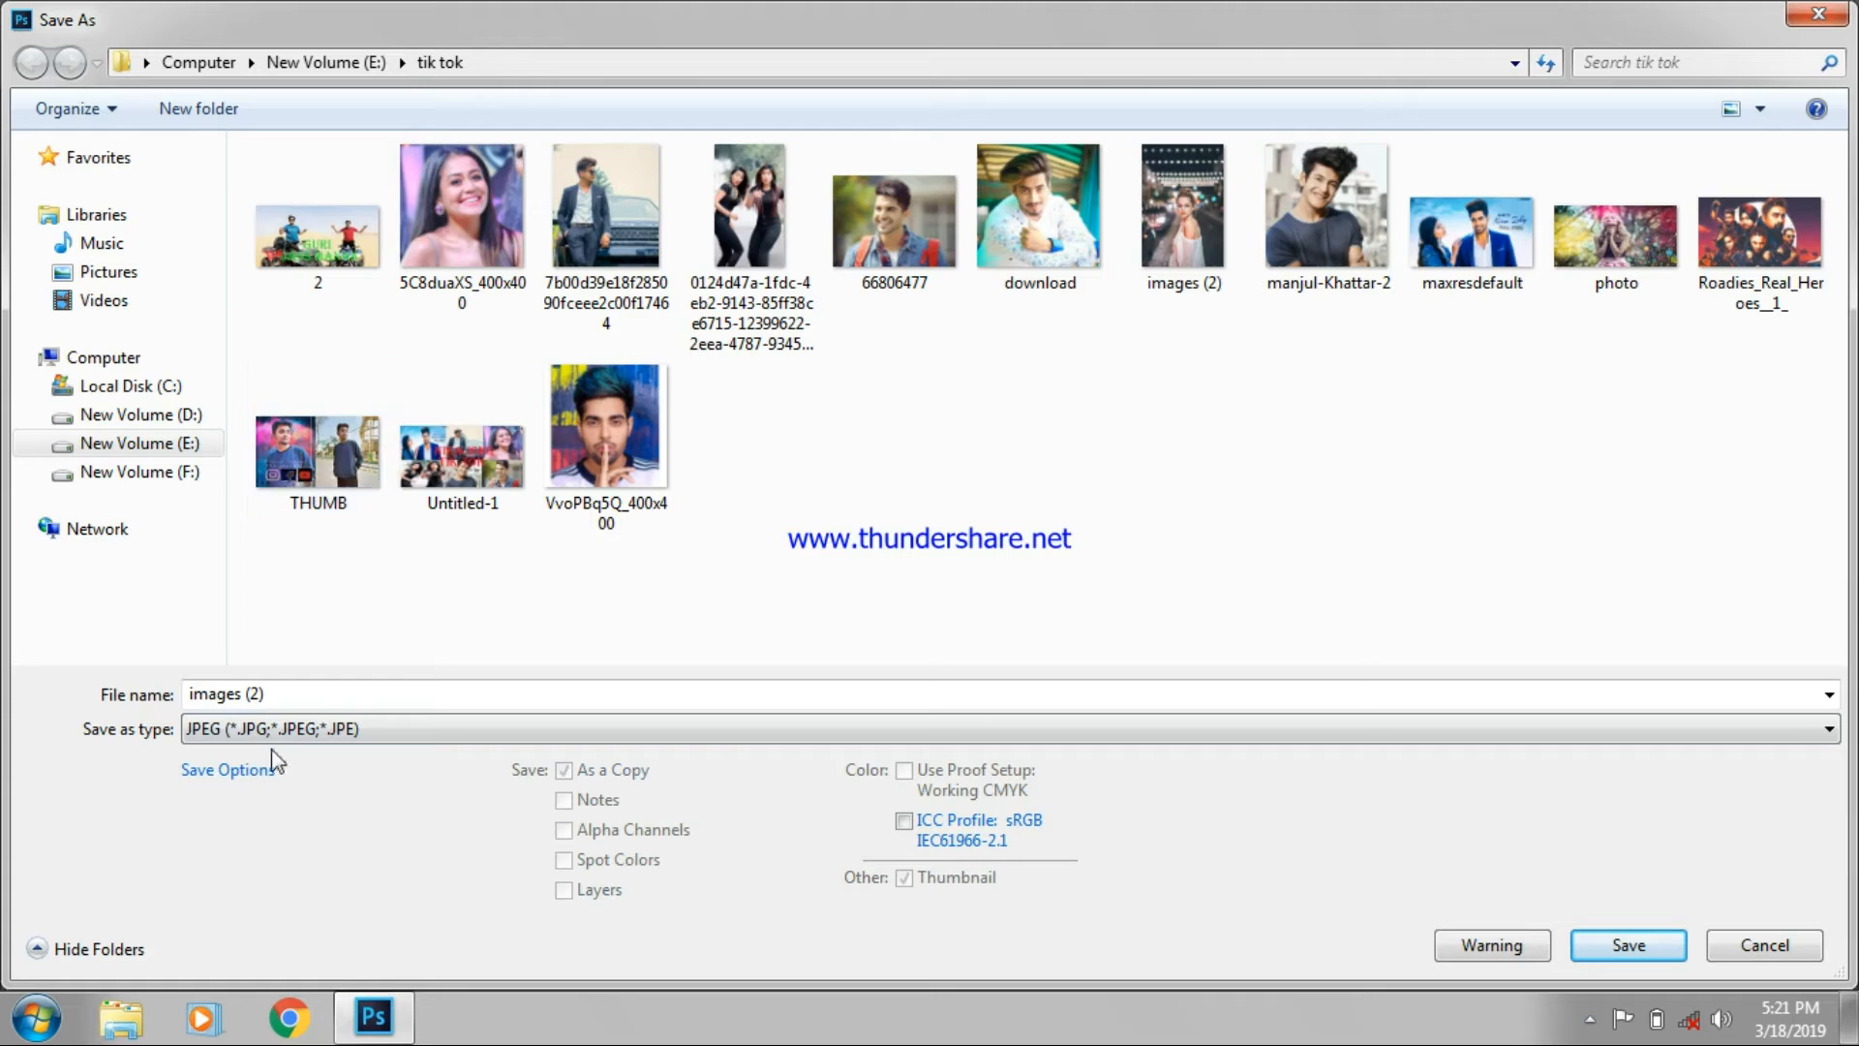
left_click(277, 694)
type("ra")
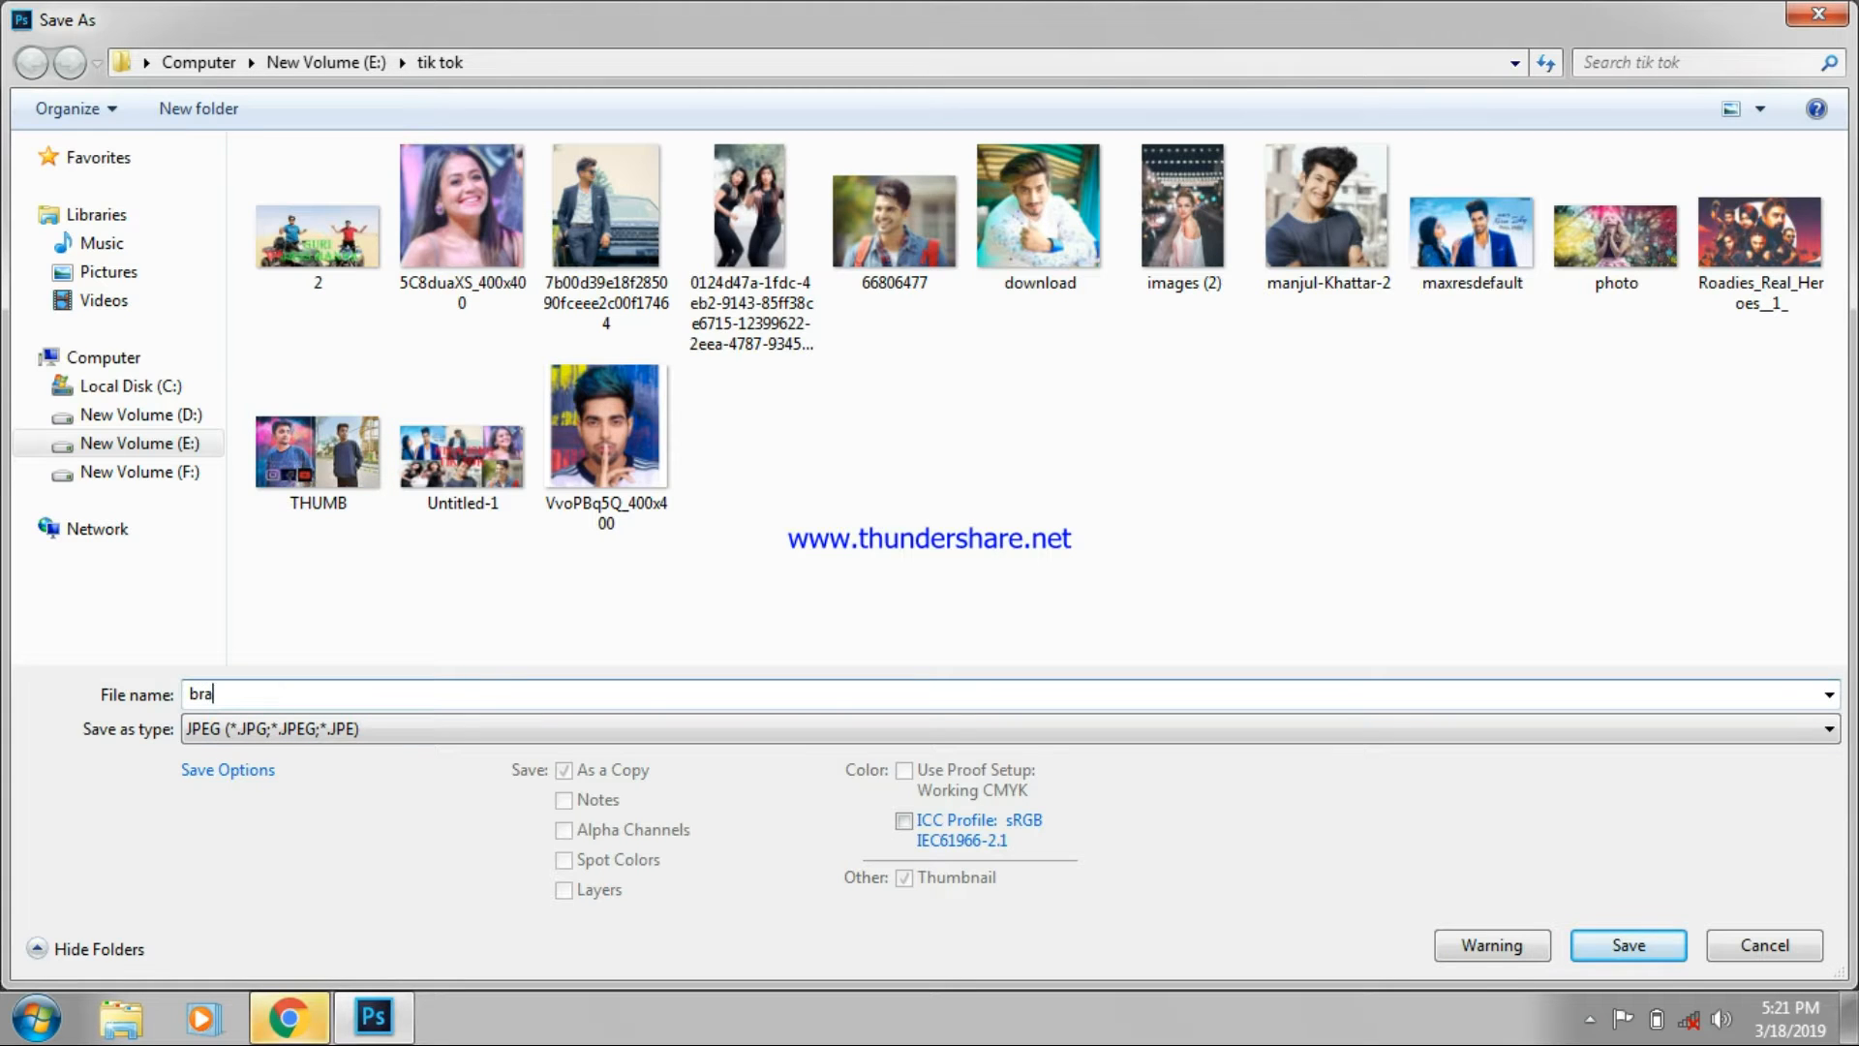
type("ndon woelfel")
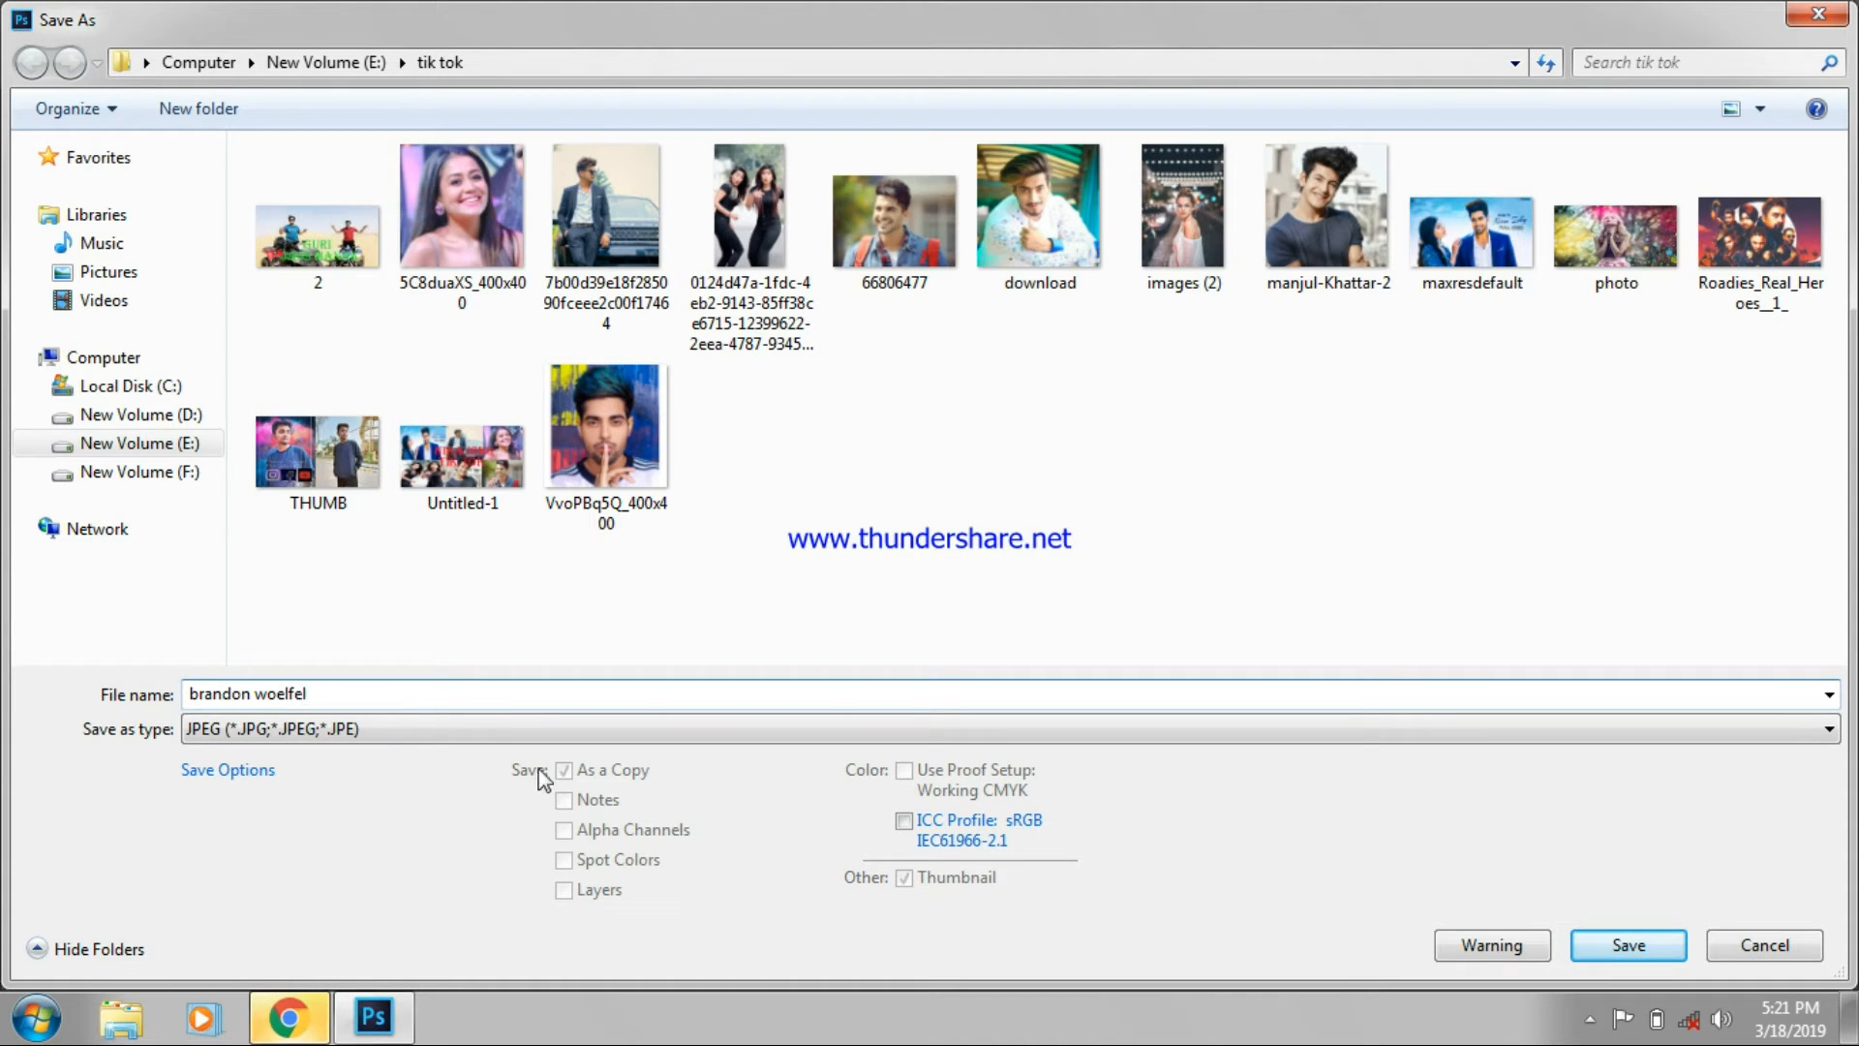